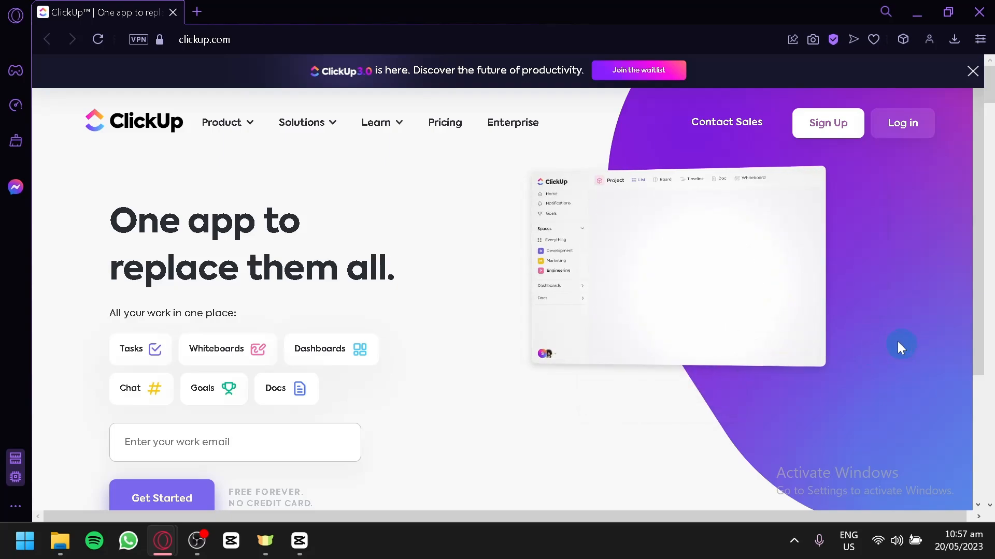
- Examine the ClickUp homepage's feature sections and the site's Product and Solutions overviews
{"action": "scroll", "coordinate": [259, 248], "scroll_direction": "down", "scroll_amount": 15}
{"action": "scroll", "coordinate": [297, 248], "scroll_direction": "down", "scroll_amount": 2}
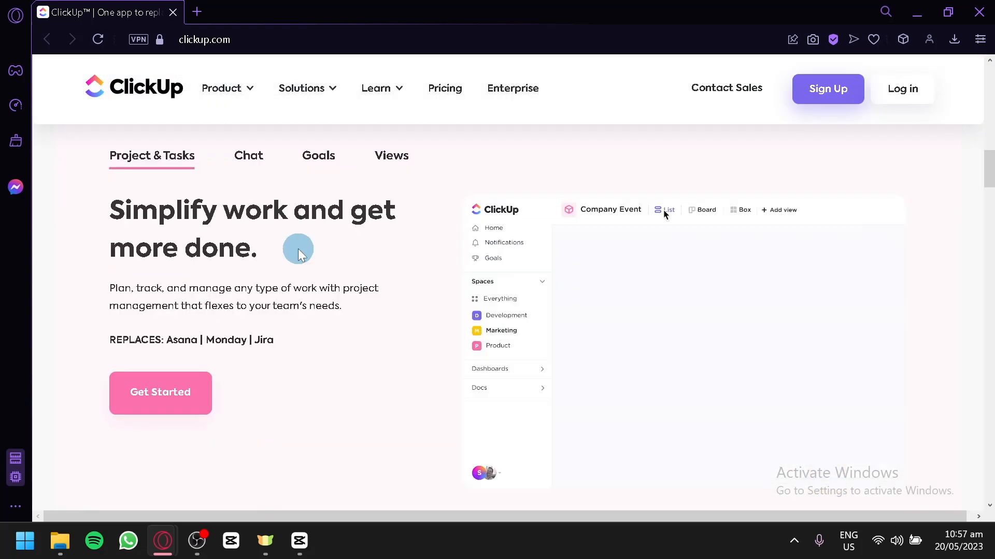
{"action": "scroll", "coordinate": [296, 248], "scroll_direction": "down", "scroll_amount": 10}
{"action": "scroll", "coordinate": [362, 243], "scroll_direction": "down", "scroll_amount": 12}
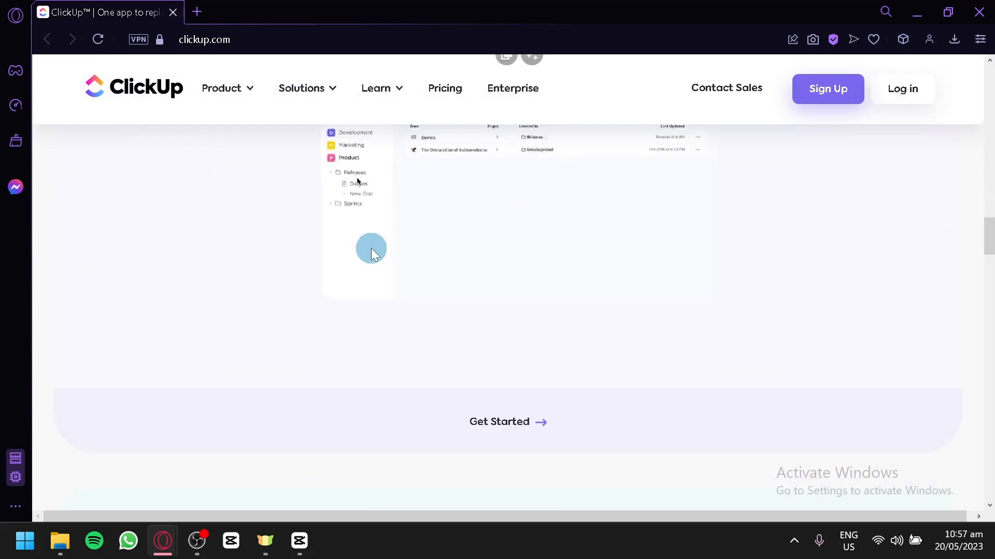
{"action": "scroll", "coordinate": [370, 242], "scroll_direction": "up", "scroll_amount": 5}
{"action": "scroll", "coordinate": [358, 243], "scroll_direction": "up", "scroll_amount": 20}
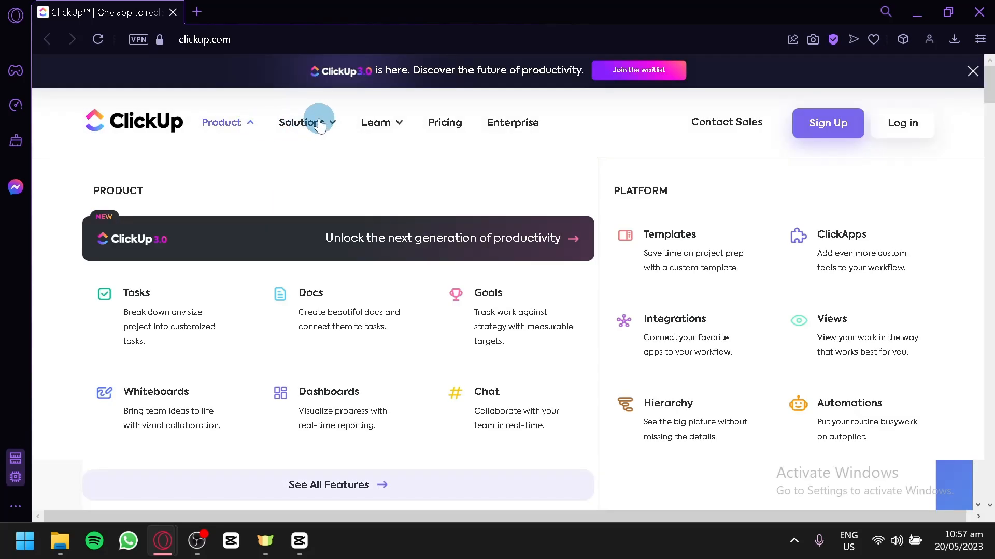
{"action": "mouse_move", "coordinate": [388, 131]}
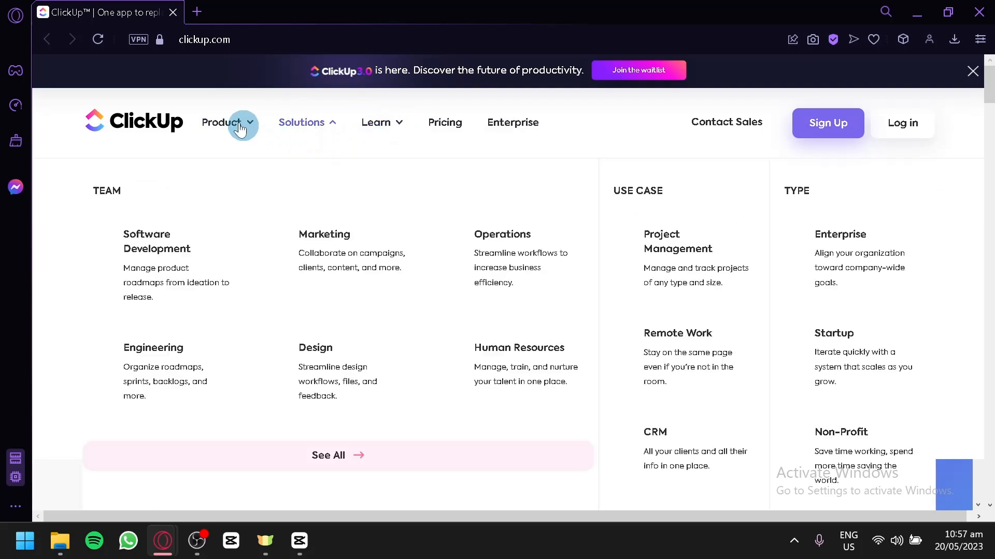
{"action": "mouse_move", "coordinate": [234, 127]}
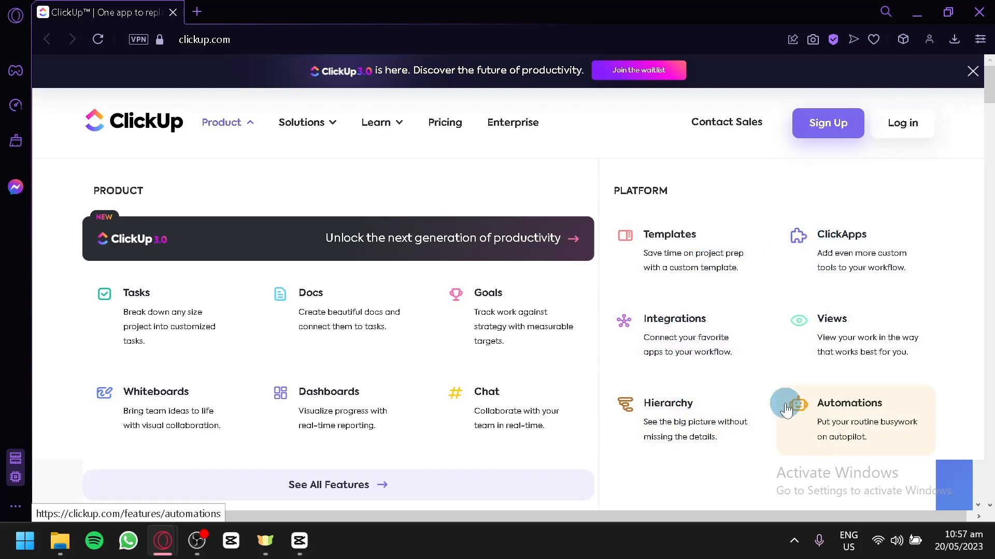
{"action": "mouse_move", "coordinate": [294, 137]}
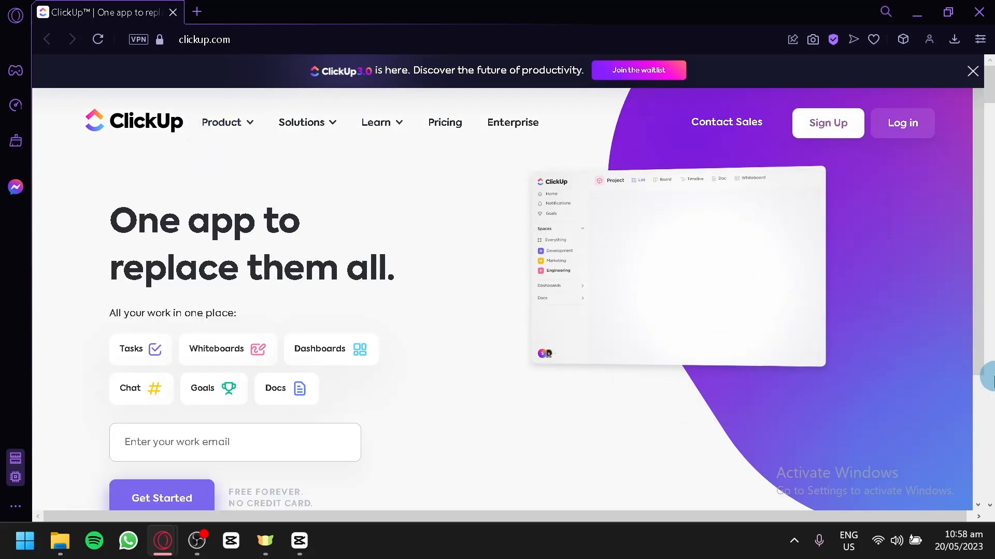
- Open the free sign-up form and activate its work email field
{"action": "left_click", "coordinate": [817, 134]}
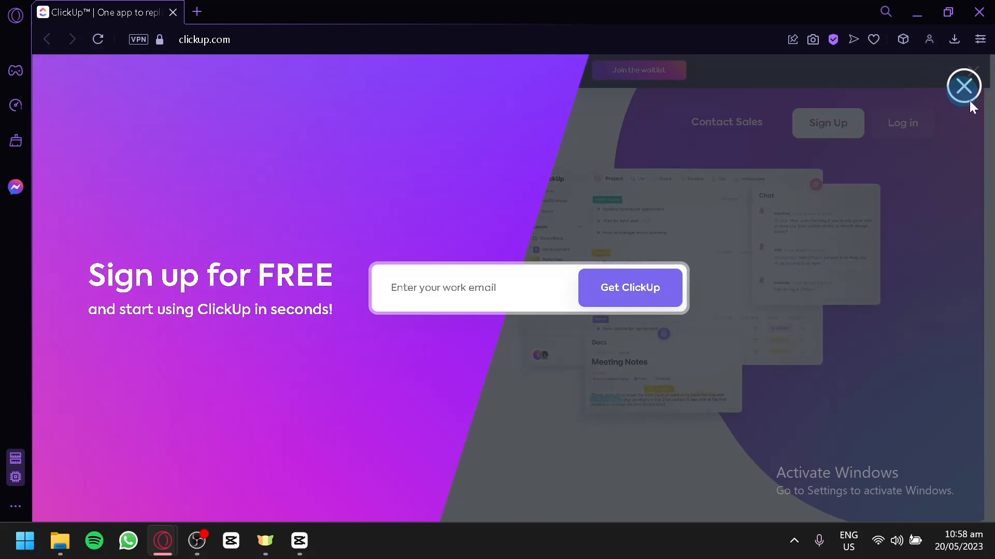
{"action": "left_click", "coordinate": [485, 290]}
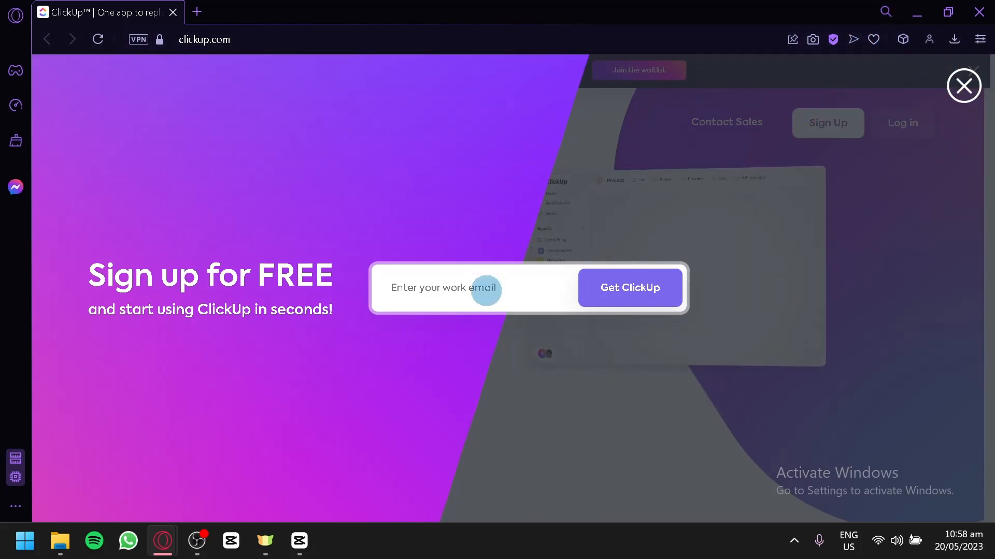
{"action": "left_click", "coordinate": [487, 289]}
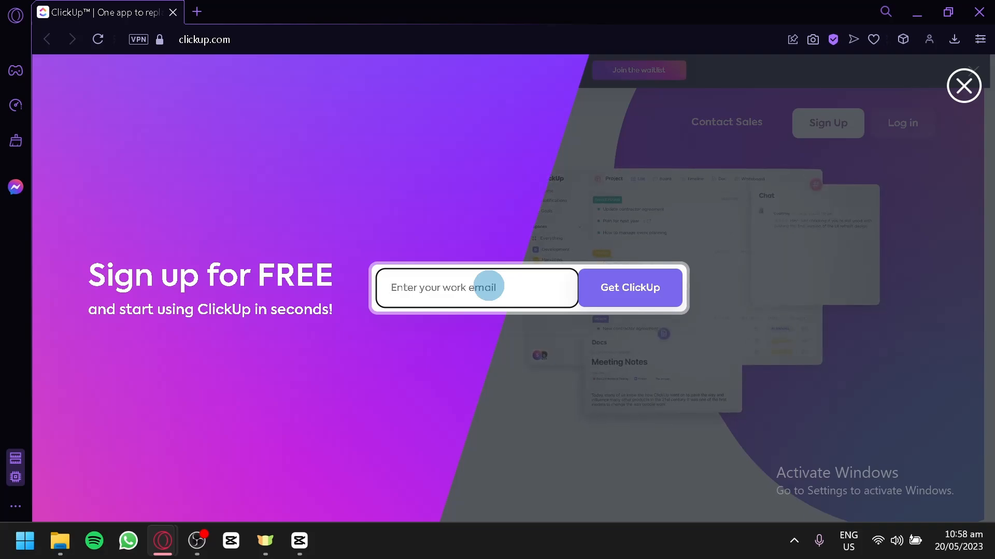
{"action": "type", "text": "ok"}
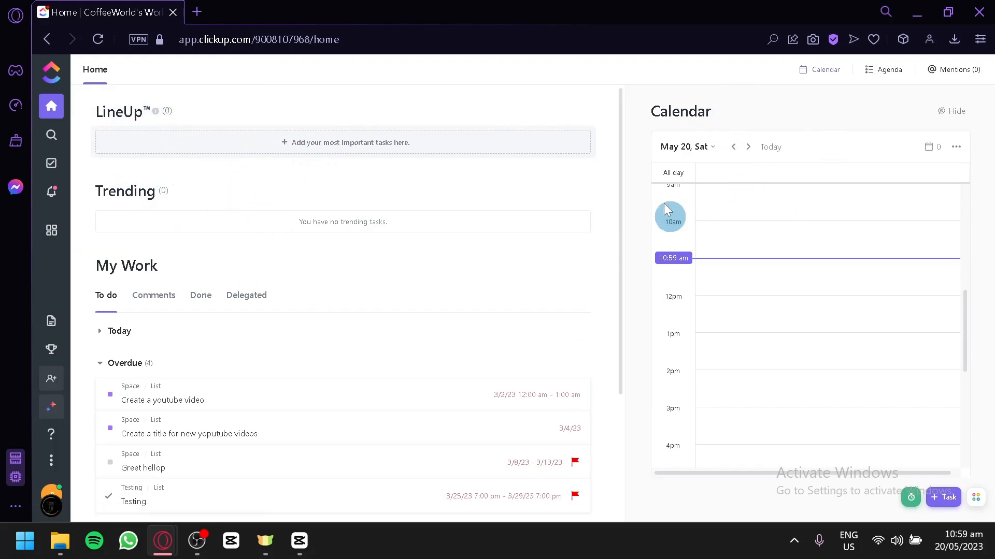
- Review the workspace Home page, including the To do, Comments, Done and Delegated views of My Work
{"action": "scroll", "coordinate": [467, 202], "scroll_direction": "down", "scroll_amount": 3}
{"action": "scroll", "coordinate": [490, 197], "scroll_direction": "up", "scroll_amount": 3}
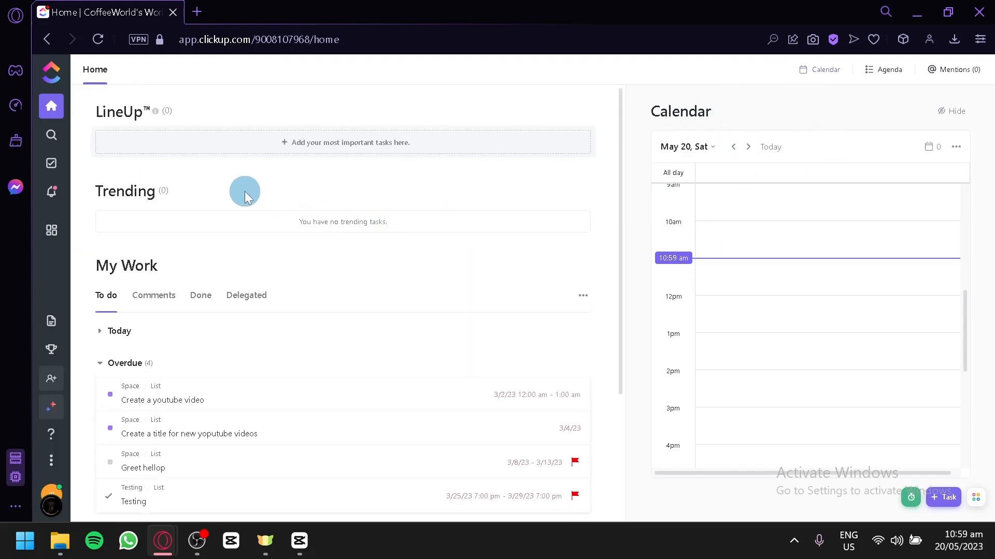
{"action": "left_click", "coordinate": [149, 303]}
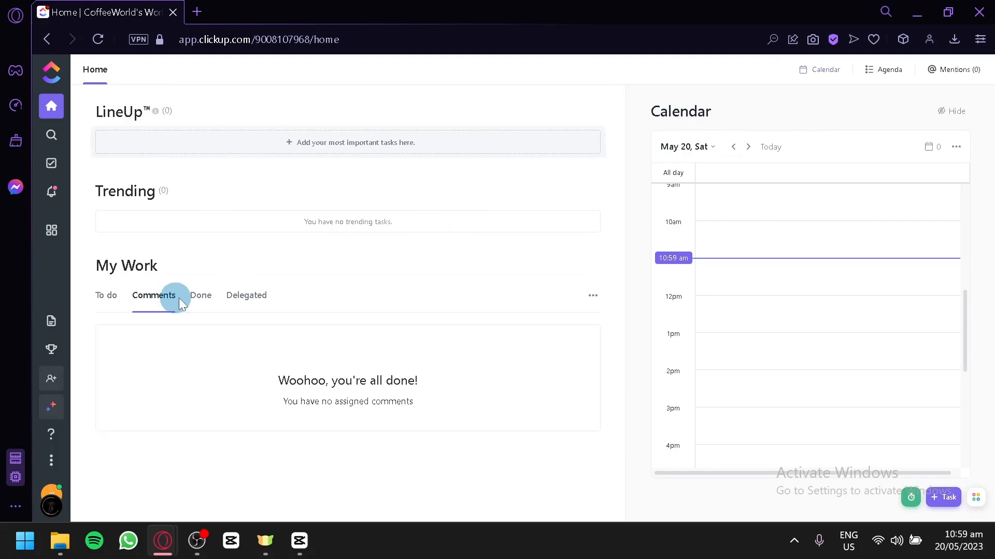
{"action": "left_click", "coordinate": [204, 297]}
{"action": "left_click", "coordinate": [248, 306]}
{"action": "left_click", "coordinate": [103, 295]}
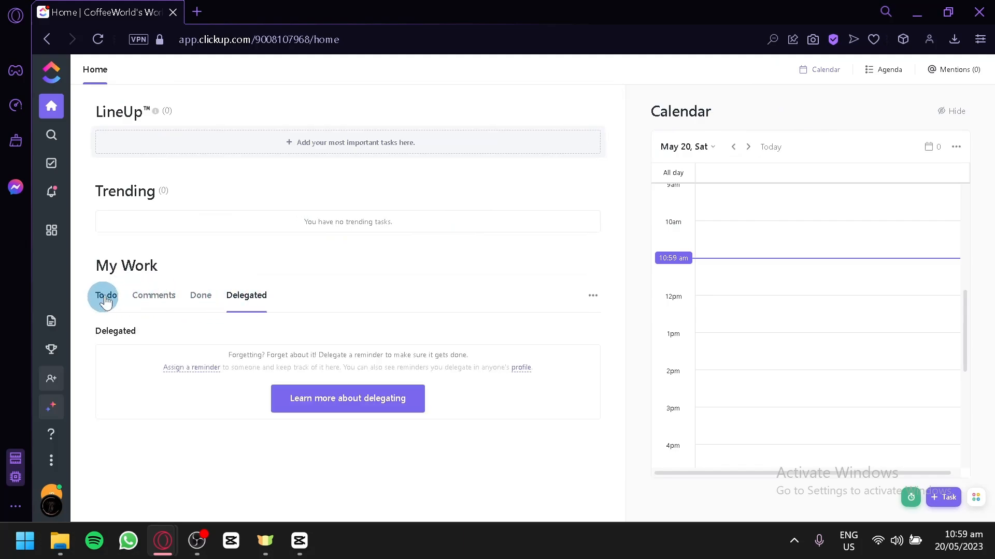
{"action": "scroll", "coordinate": [453, 266], "scroll_direction": "down", "scroll_amount": 3}
{"action": "scroll", "coordinate": [446, 321], "scroll_direction": "up", "scroll_amount": 3}
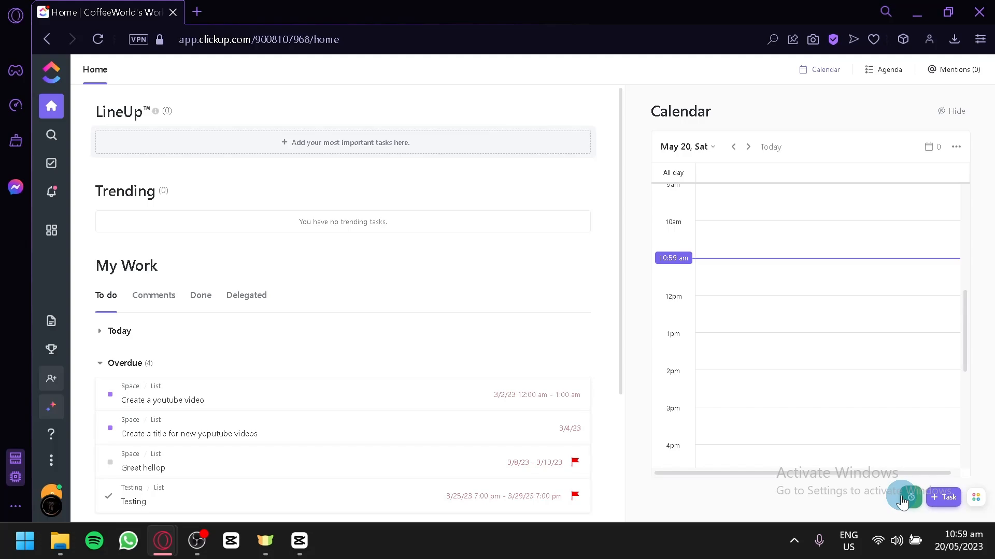
- Look over the new task form and its list choices, and close it without creating a task
{"action": "left_click", "coordinate": [929, 500]}
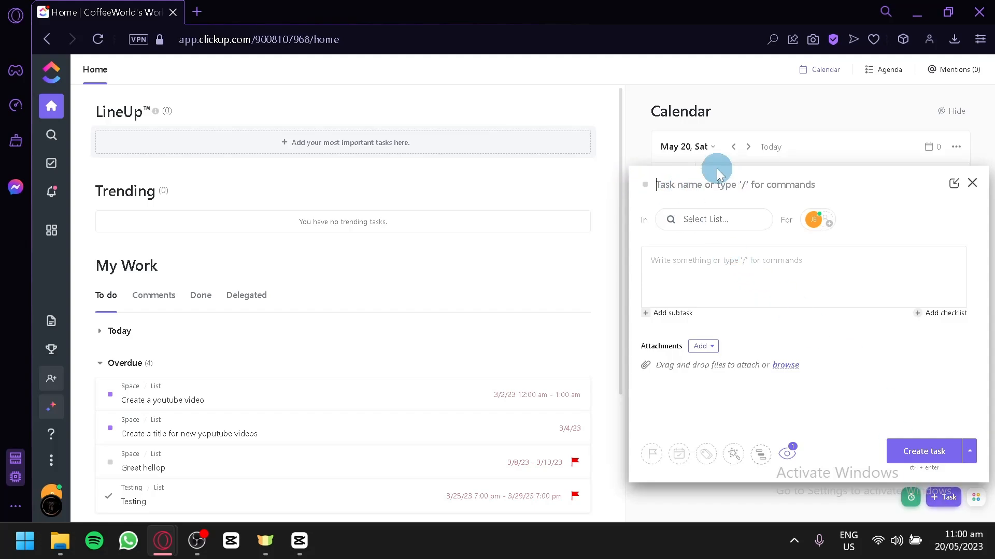
{"action": "left_click", "coordinate": [738, 229]}
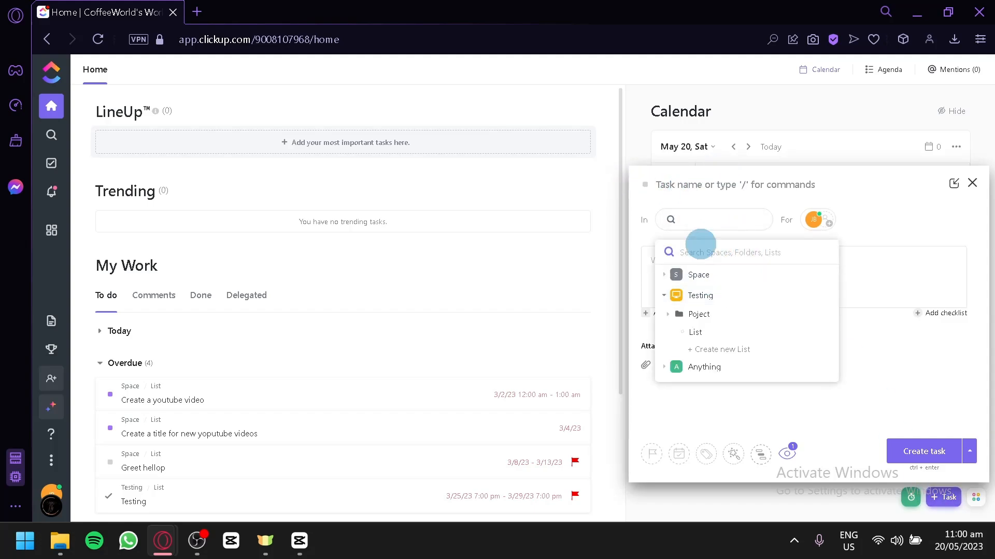
{"action": "left_click", "coordinate": [882, 275]}
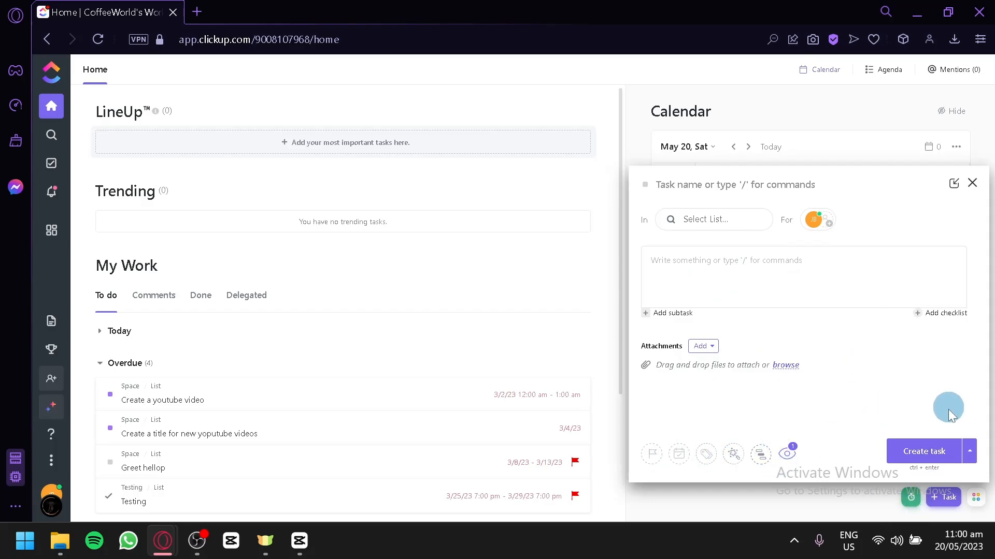
{"action": "left_click", "coordinate": [975, 185]}
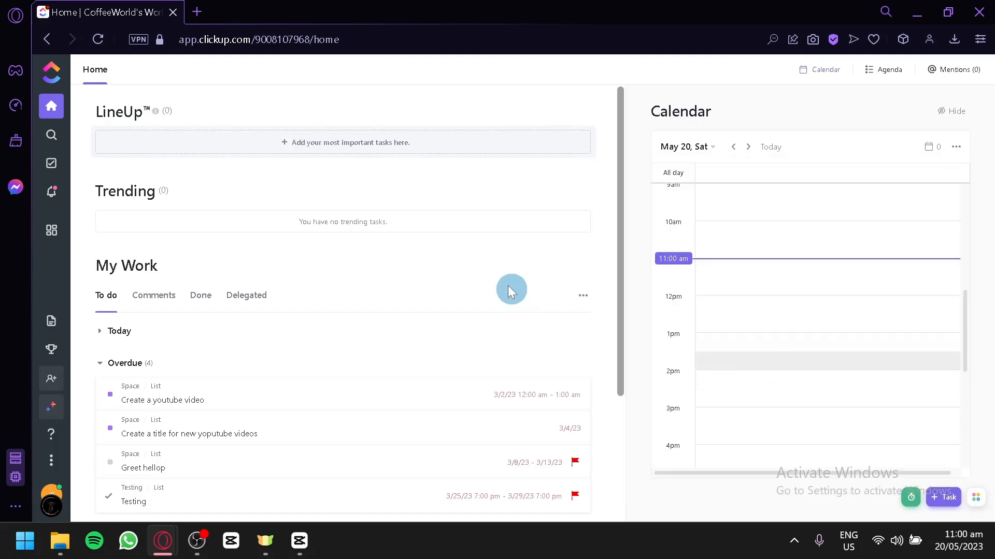
- Look through the quick-action tools, the Spaces task list and the Dashboards page
{"action": "left_click", "coordinate": [977, 499]}
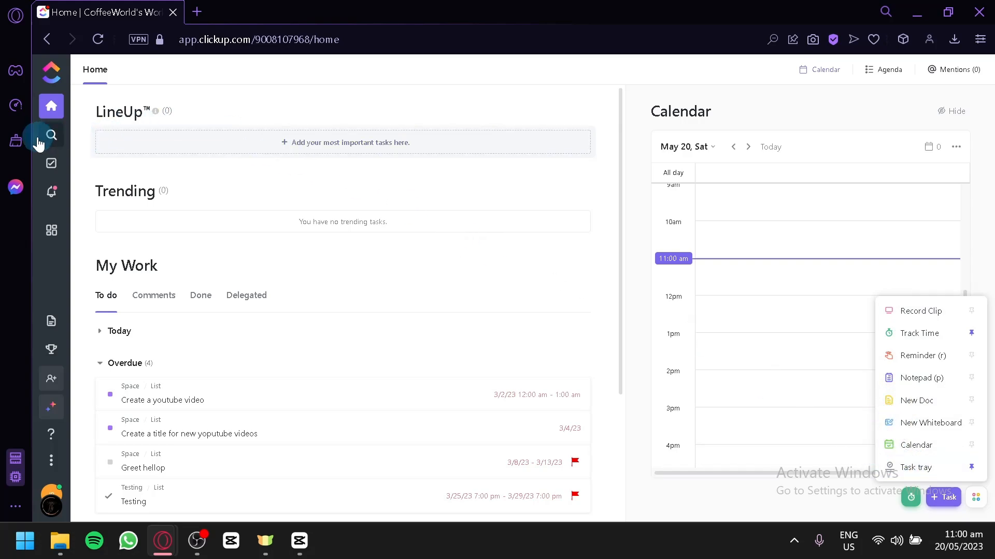
{"action": "left_click", "coordinate": [51, 162]}
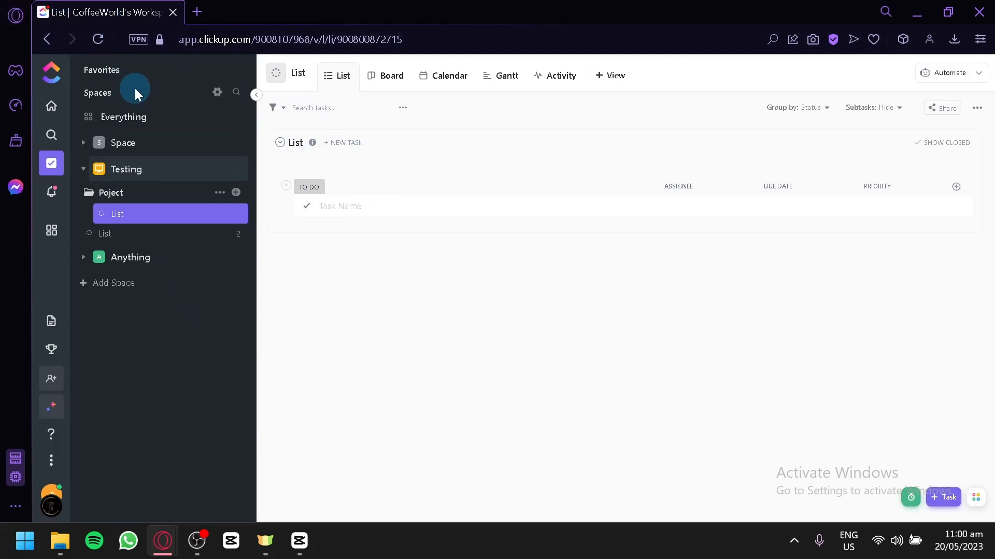
{"action": "left_click", "coordinate": [52, 229]}
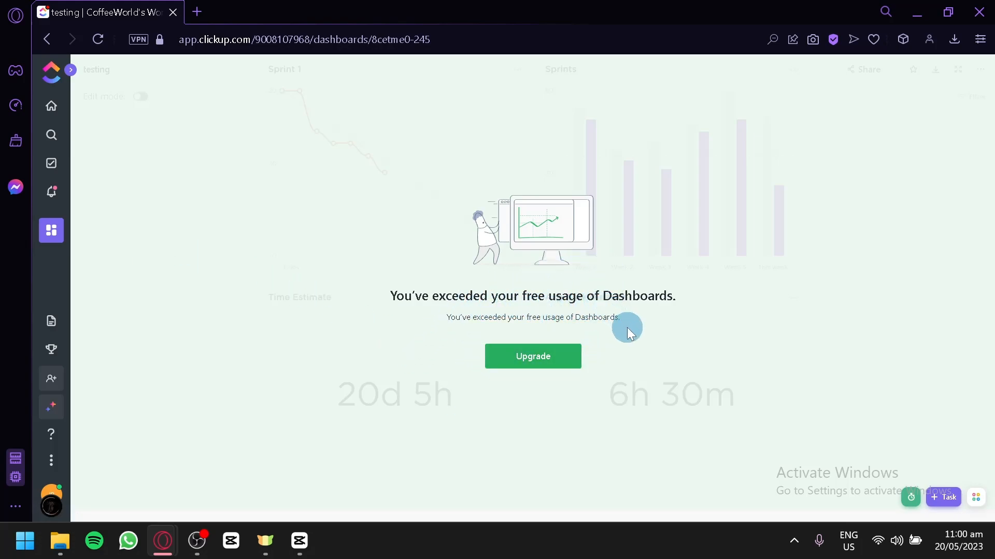
- Return to the Spaces list and start a new Space named CRM
{"action": "left_click", "coordinate": [48, 167]}
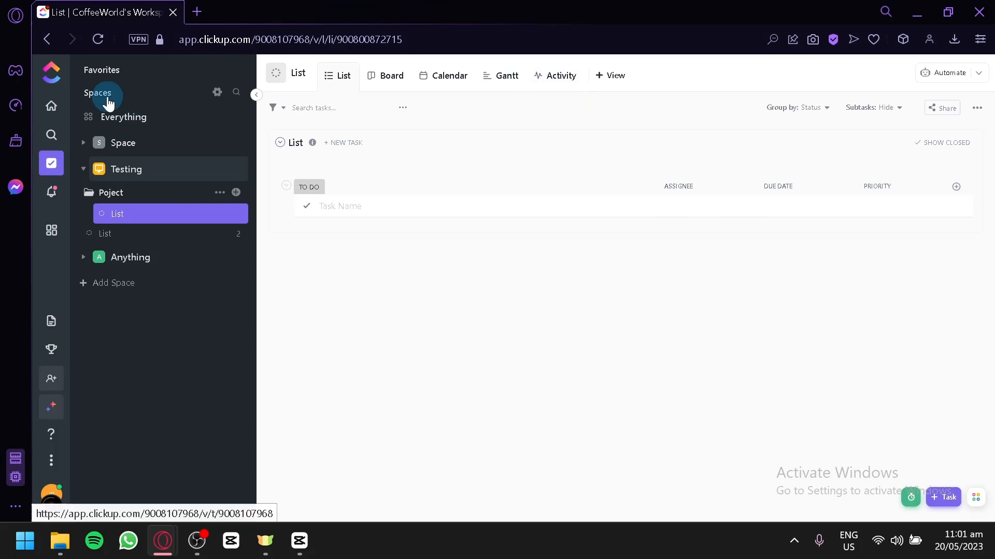
{"action": "left_click", "coordinate": [143, 286]}
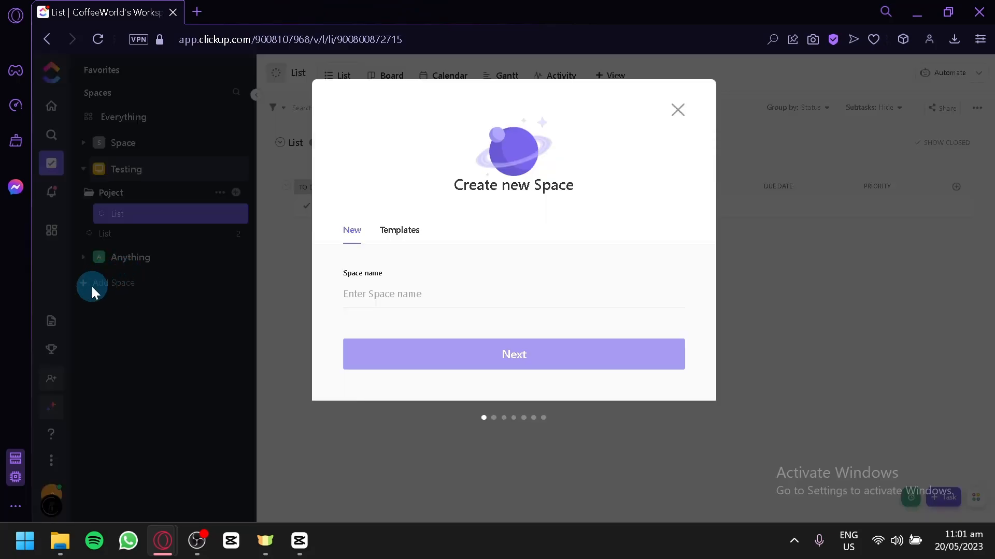
{"action": "left_click", "coordinate": [367, 284]}
{"action": "type", "text": "CRM"}
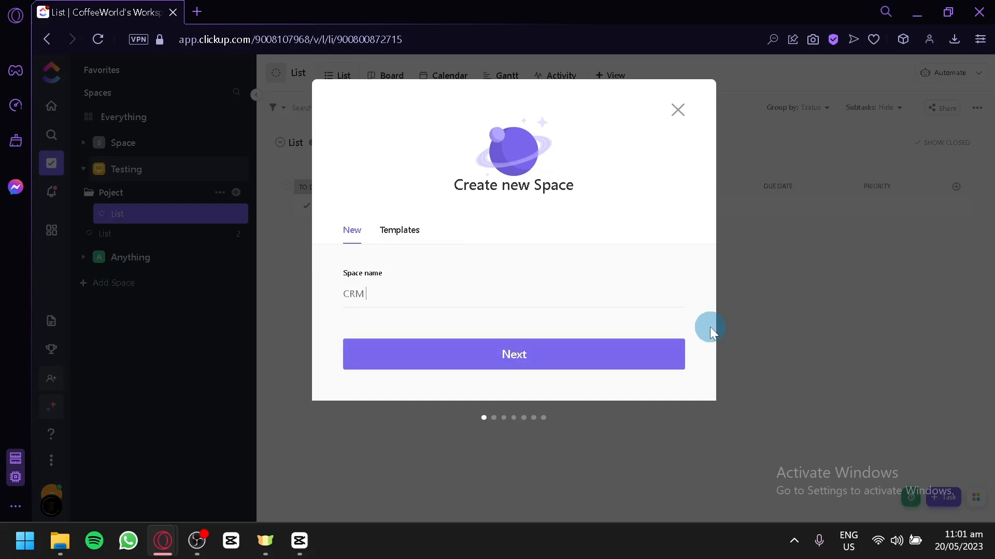
- Open the Space template library and review its template types, levels and department filter options
{"action": "left_click", "coordinate": [406, 229]}
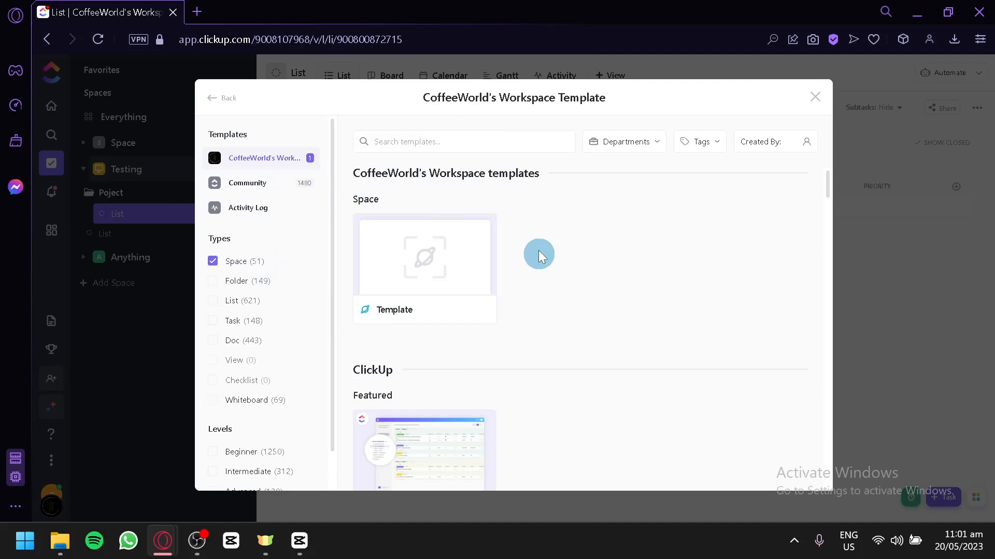
{"action": "scroll", "coordinate": [282, 283], "scroll_direction": "down", "scroll_amount": 1}
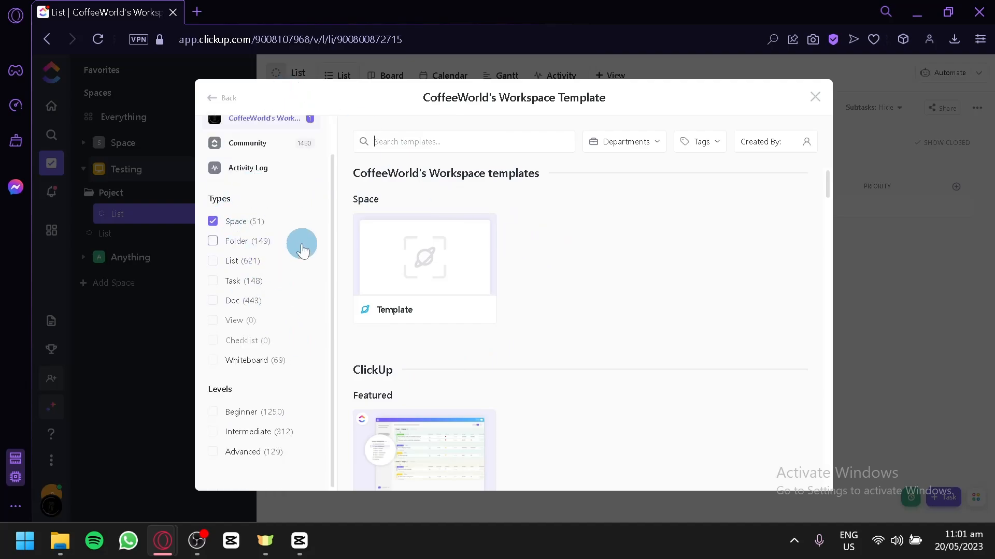
{"action": "scroll", "coordinate": [305, 249], "scroll_direction": "up", "scroll_amount": 1}
{"action": "left_click", "coordinate": [644, 143]}
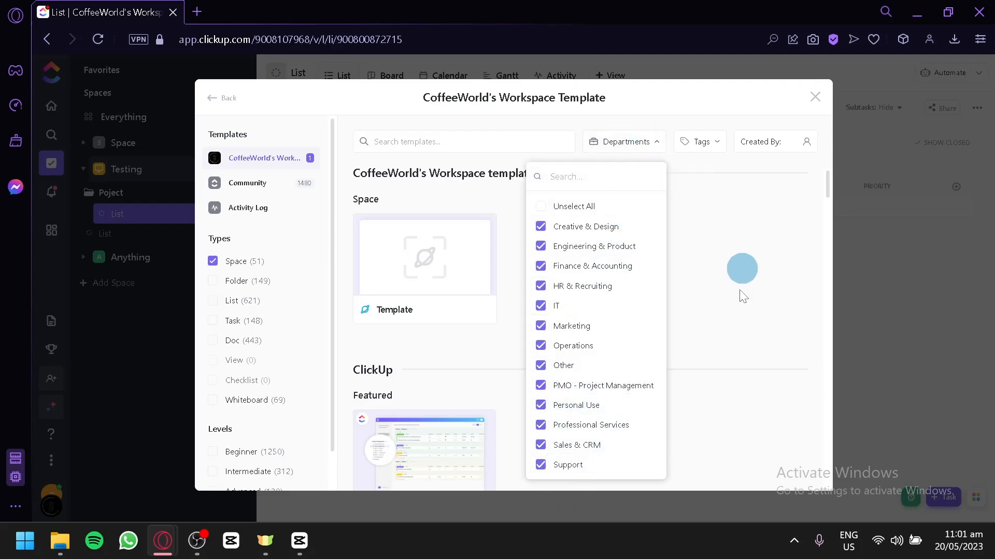
{"action": "left_click", "coordinate": [747, 221]}
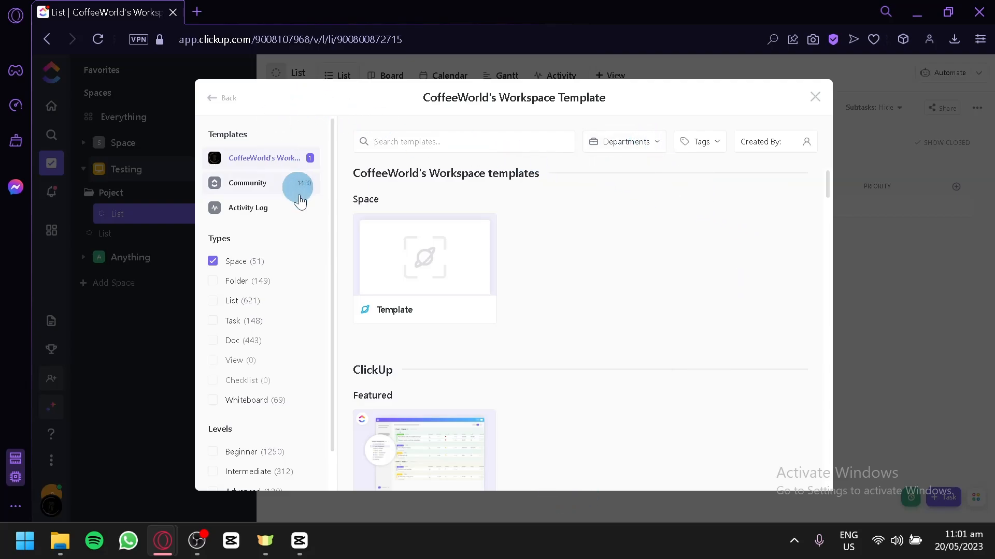
- Search the Space templates for CRM and look over the matching templates
{"action": "scroll", "coordinate": [316, 207], "scroll_direction": "down", "scroll_amount": 1}
{"action": "left_click", "coordinate": [455, 136]}
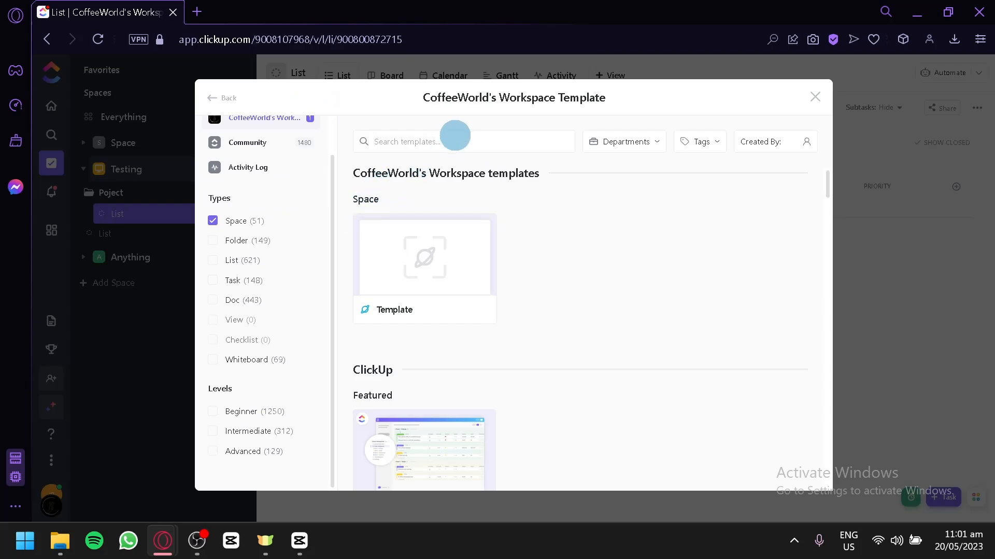
{"action": "type", "text": "CRM"}
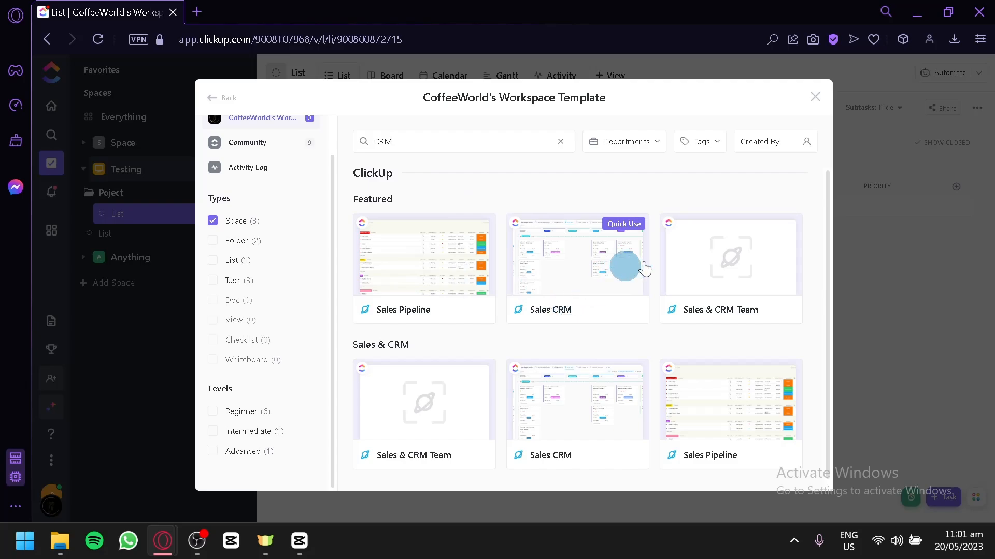
{"action": "scroll", "coordinate": [616, 305], "scroll_direction": "down", "scroll_amount": 1}
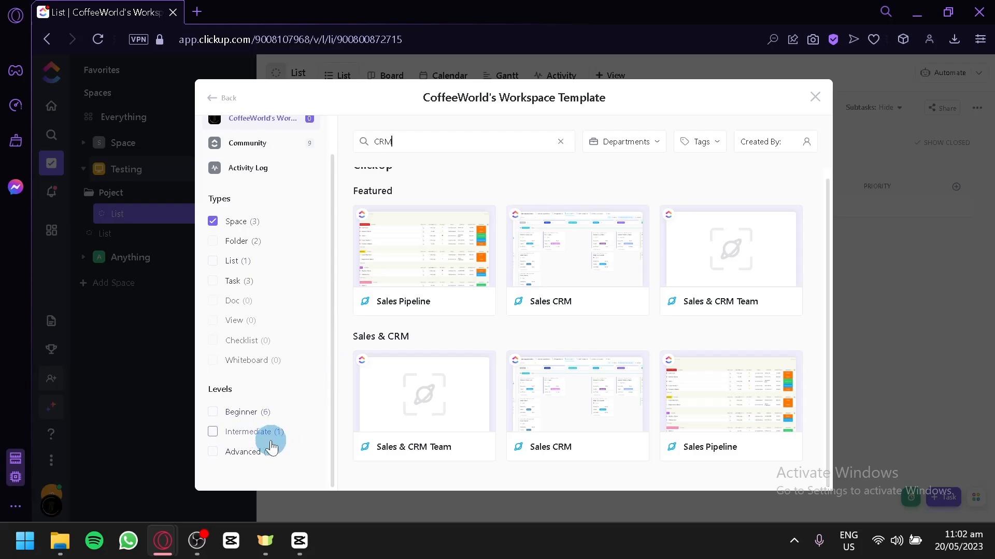
{"action": "scroll", "coordinate": [282, 296], "scroll_direction": "up", "scroll_amount": 1}
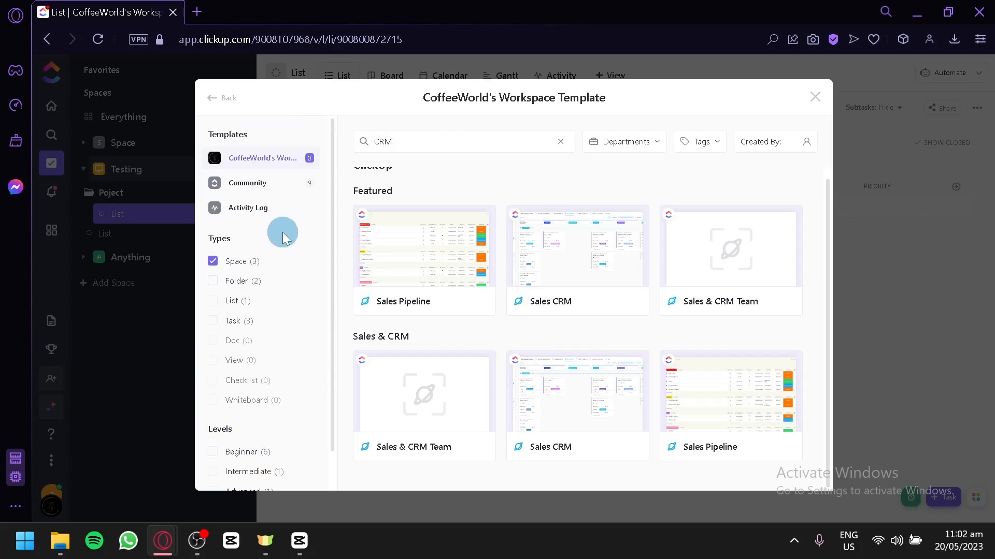
- Switch to the Community templates and compare the CRM Space options, including Sales & CRM Team
{"action": "left_click", "coordinate": [274, 183]}
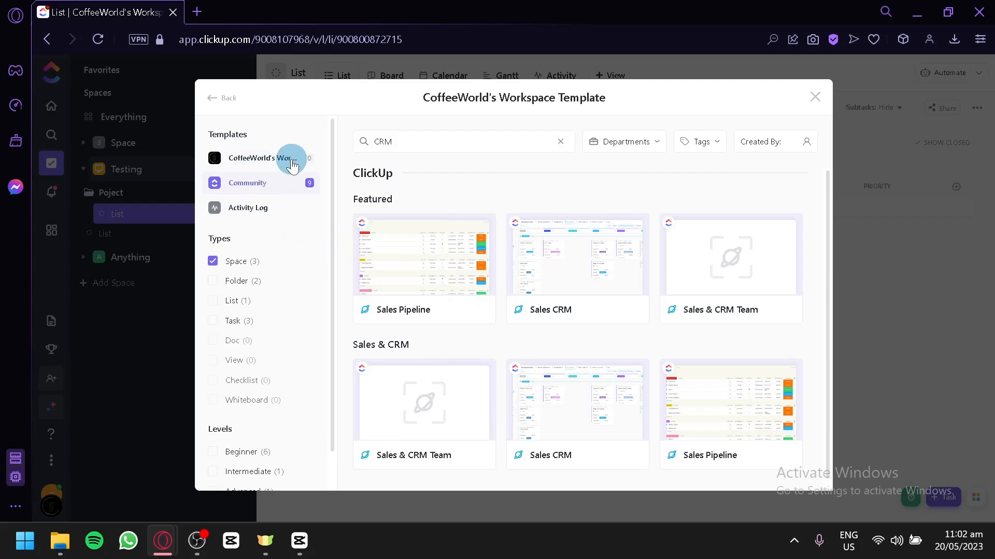
{"action": "mouse_move", "coordinate": [455, 364]}
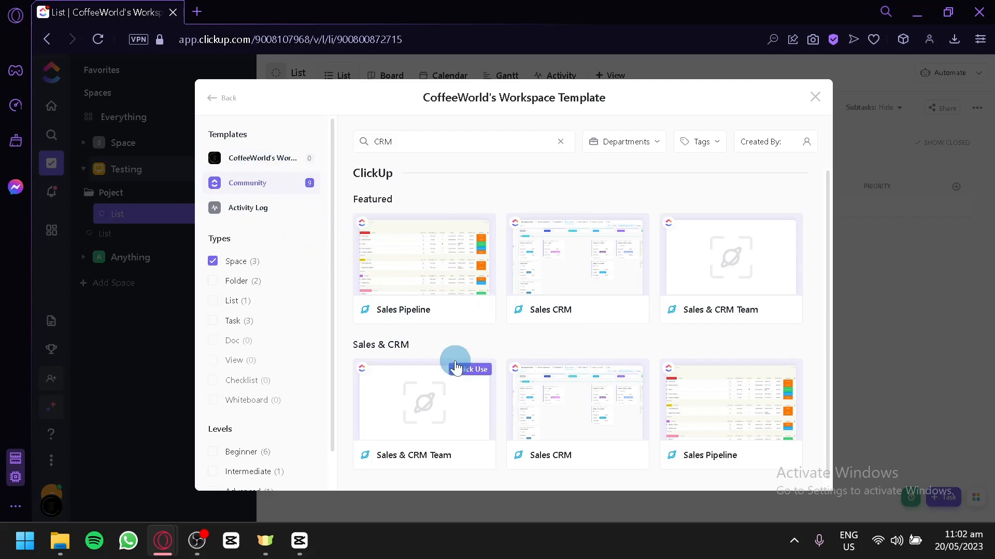
{"action": "mouse_move", "coordinate": [702, 255]}
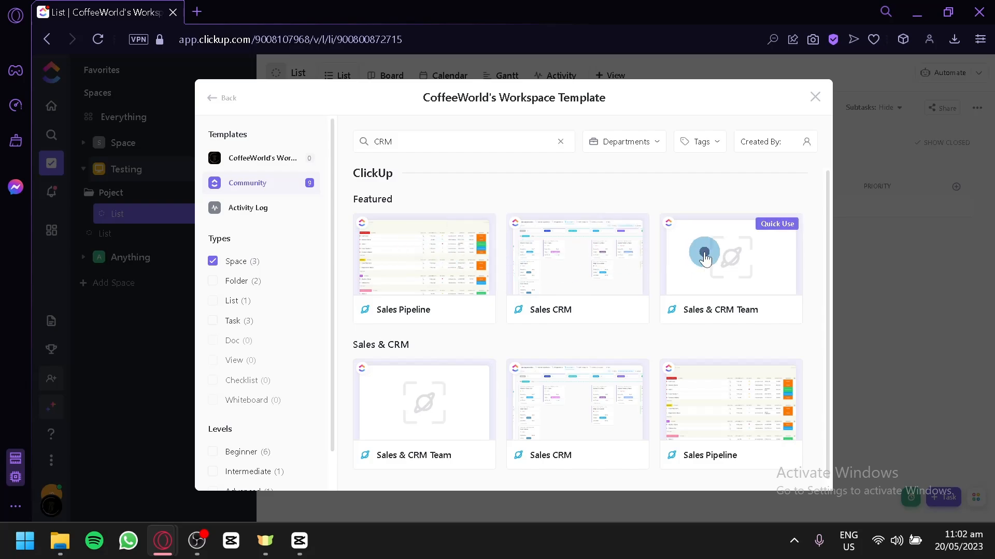
- Create a Space named CRM from the Sales & CRM Team template, importing everything and keeping project dates as is
{"action": "left_click", "coordinate": [703, 253]}
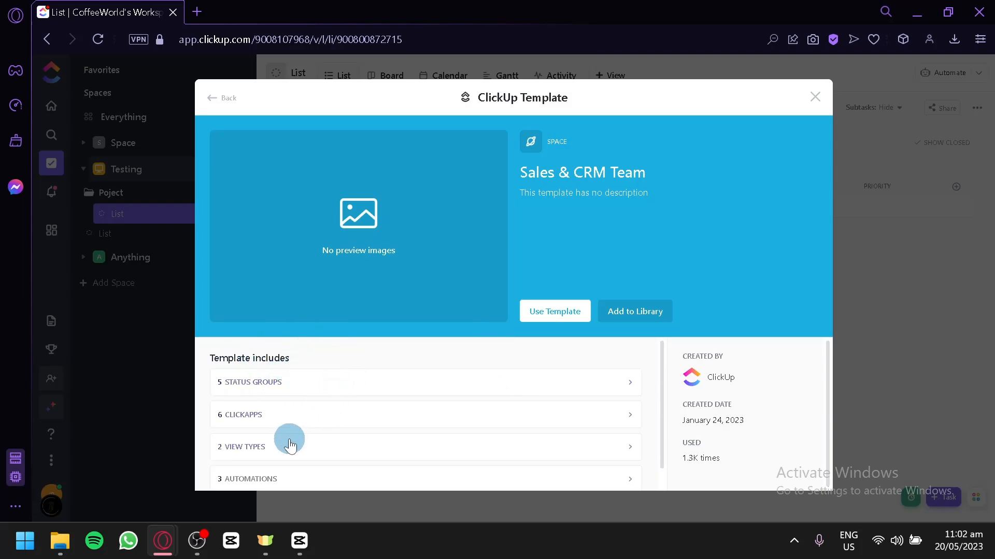
{"action": "scroll", "coordinate": [297, 458], "scroll_direction": "down", "scroll_amount": 1}
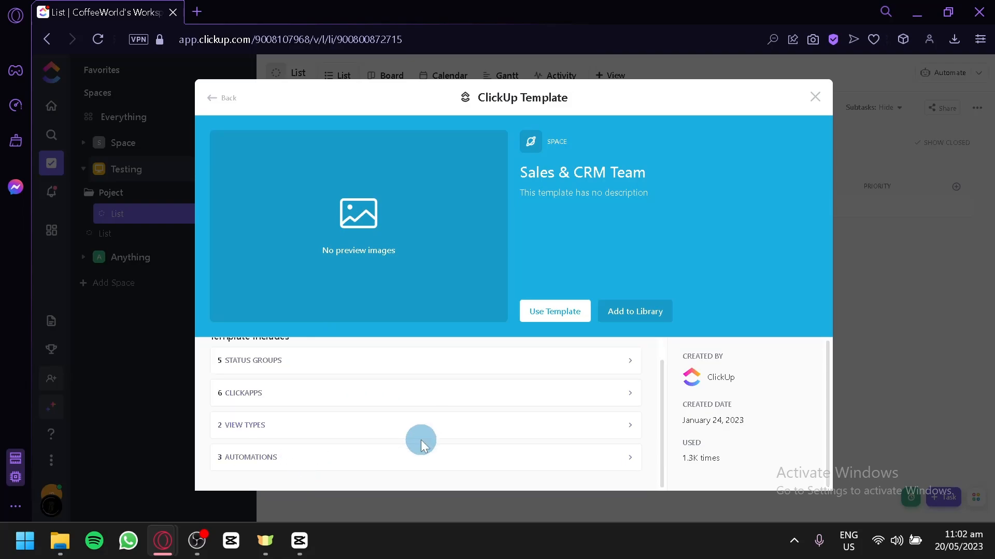
{"action": "scroll", "coordinate": [421, 439], "scroll_direction": "up", "scroll_amount": 1}
{"action": "left_click", "coordinate": [558, 317]}
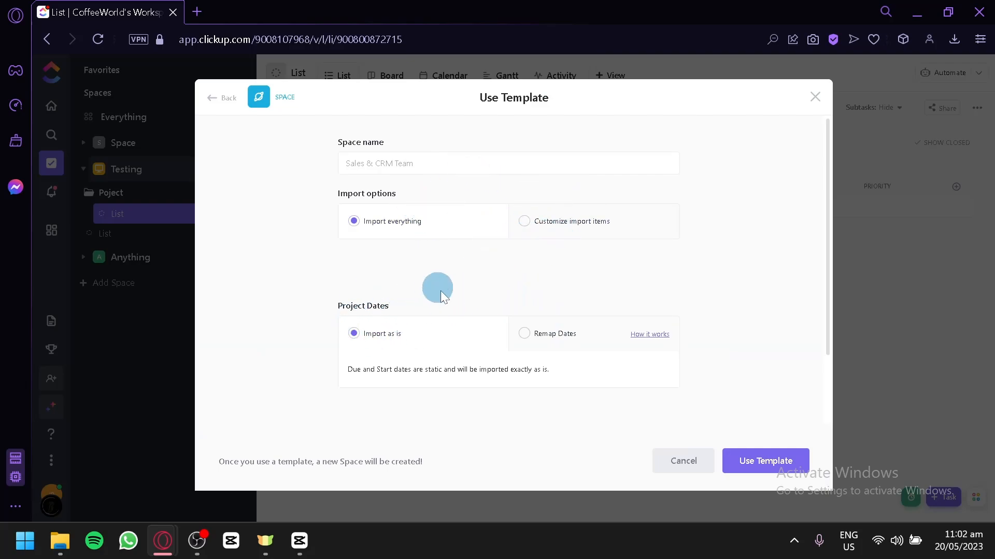
{"action": "left_click", "coordinate": [427, 159]}
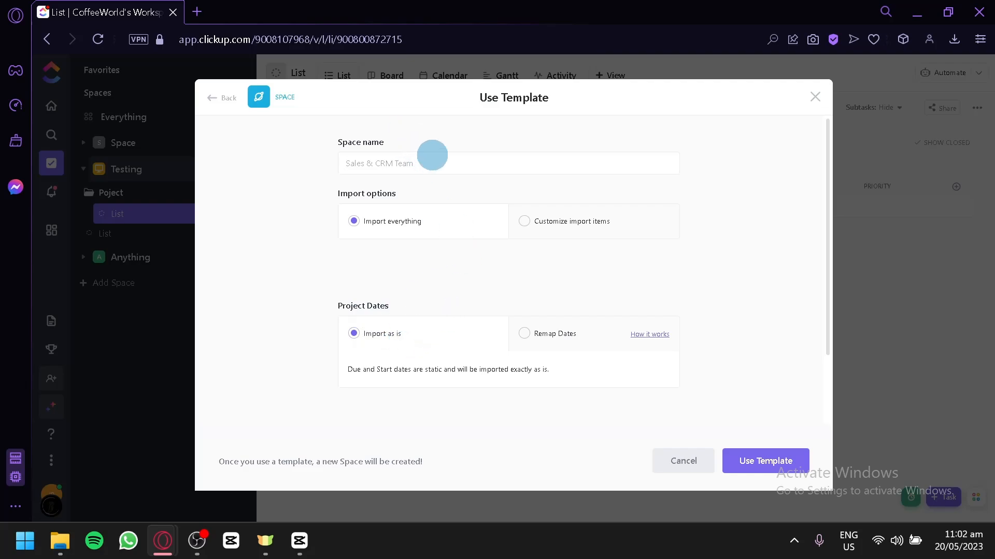
{"action": "type", "text": "CRM"}
{"action": "left_click", "coordinate": [772, 463]}
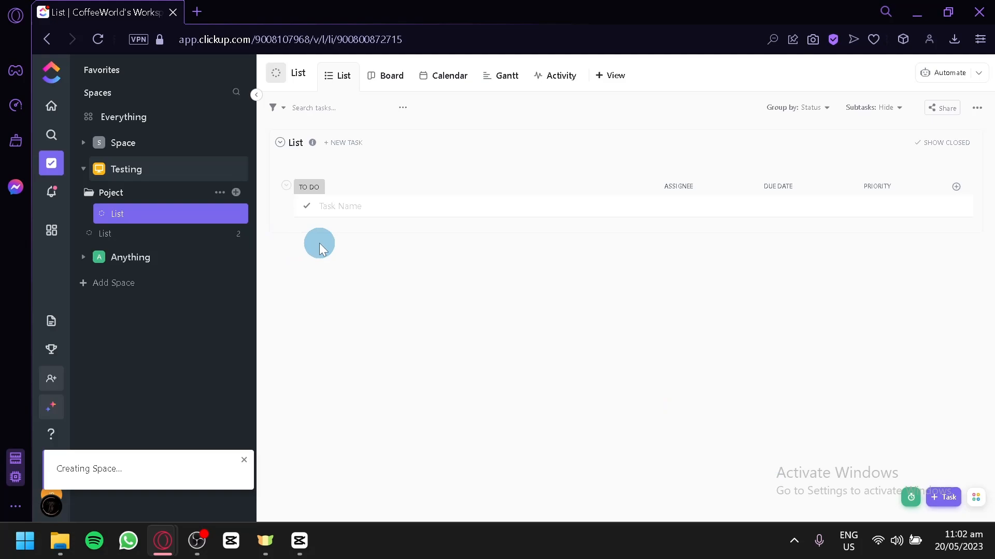
- Expand the new CRM Space and open its overview of all lists
{"action": "left_click", "coordinate": [162, 218]}
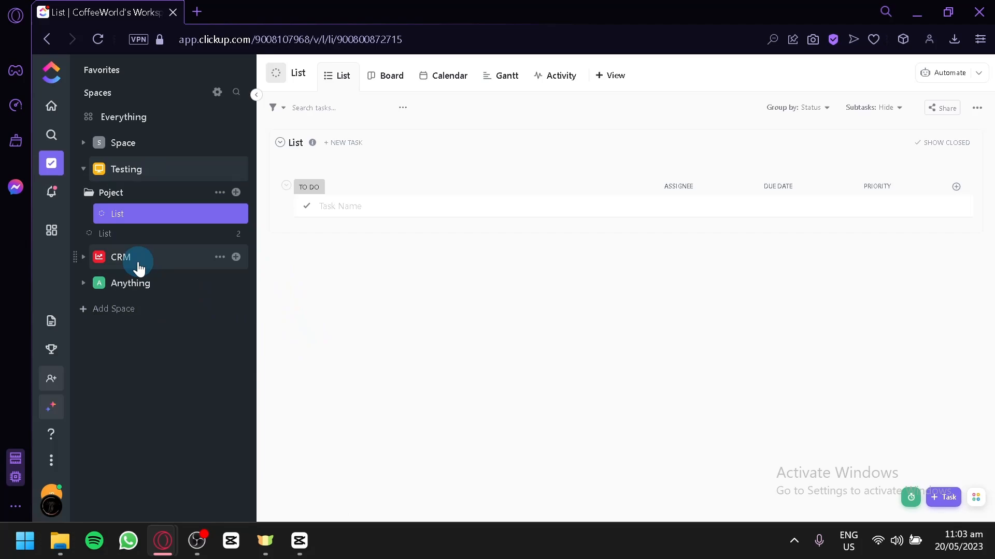
{"action": "left_click", "coordinate": [139, 259]}
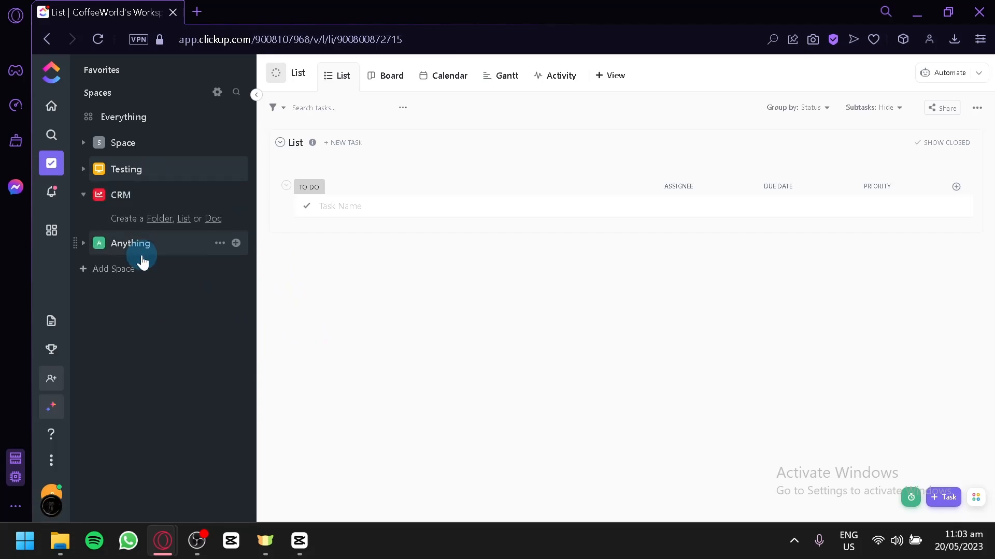
{"action": "left_click", "coordinate": [156, 201]}
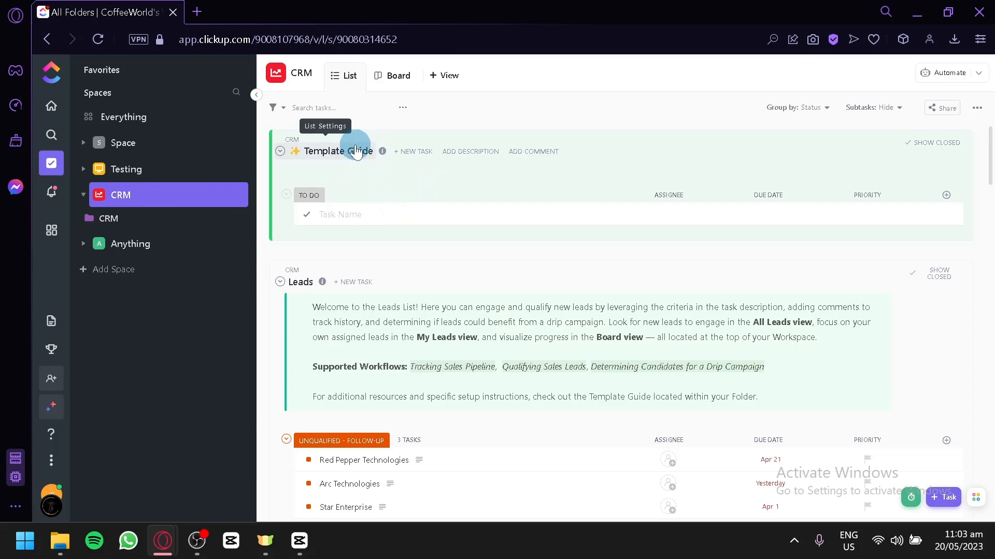
- Look through the CRM Space's template lists from the Template Guide to the contacts, and read the Leads description
{"action": "scroll", "coordinate": [573, 255], "scroll_direction": "down", "scroll_amount": 4}
{"action": "scroll", "coordinate": [572, 254], "scroll_direction": "down", "scroll_amount": 2}
{"action": "scroll", "coordinate": [555, 249], "scroll_direction": "up", "scroll_amount": 2}
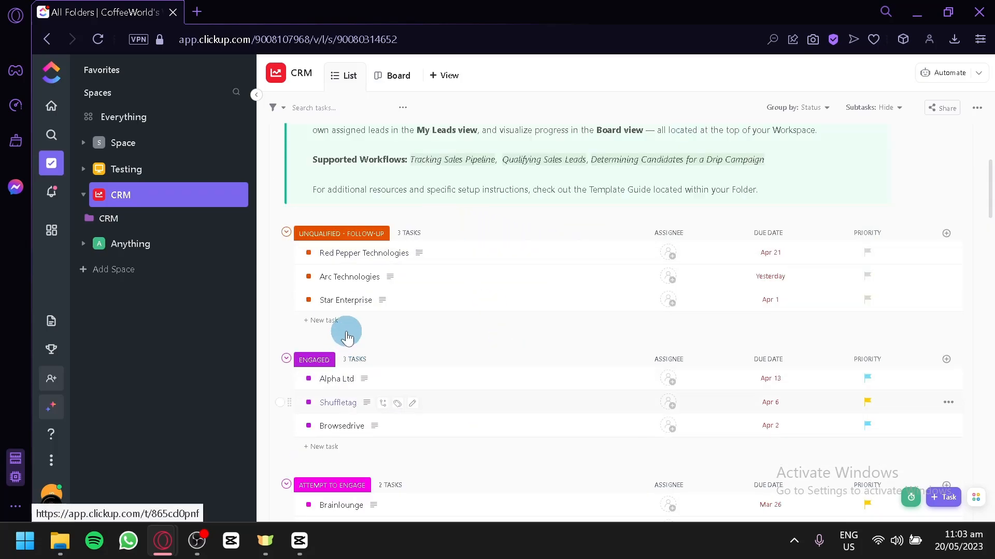
{"action": "scroll", "coordinate": [483, 357], "scroll_direction": "down", "scroll_amount": 7}
{"action": "scroll", "coordinate": [484, 358], "scroll_direction": "down", "scroll_amount": 20}
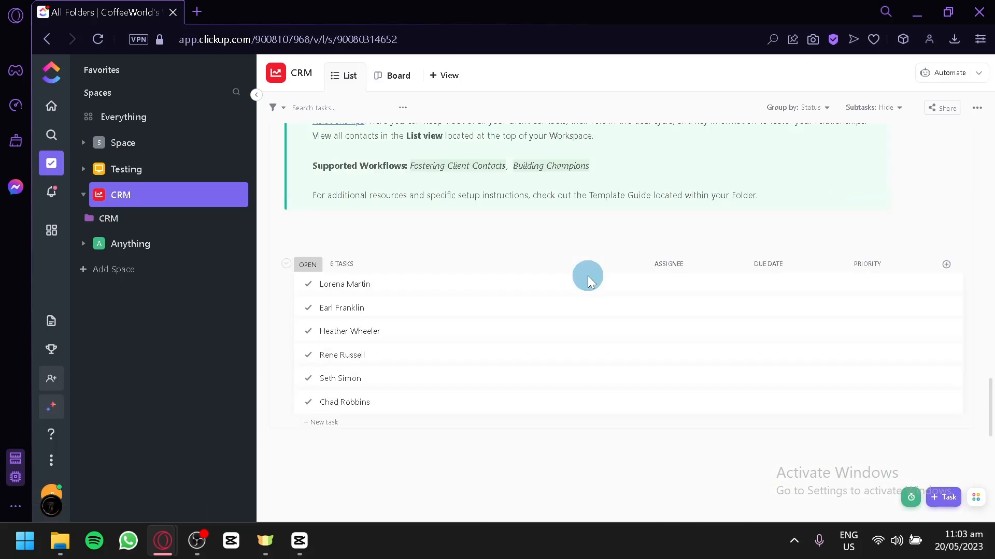
{"action": "scroll", "coordinate": [588, 275], "scroll_direction": "up", "scroll_amount": 12}
{"action": "scroll", "coordinate": [591, 281], "scroll_direction": "up", "scroll_amount": 15}
{"action": "scroll", "coordinate": [573, 284], "scroll_direction": "down", "scroll_amount": 2}
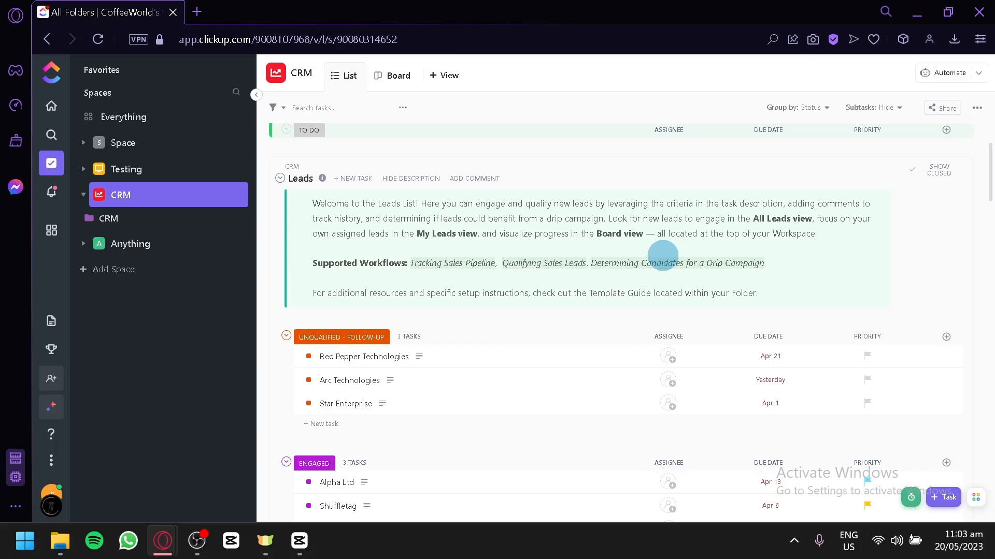
- Open the Red Pepper Technologies lead, review its description, custom fields, subtasks and attachments sections, and close it
{"action": "scroll", "coordinate": [433, 250], "scroll_direction": "down", "scroll_amount": 2}
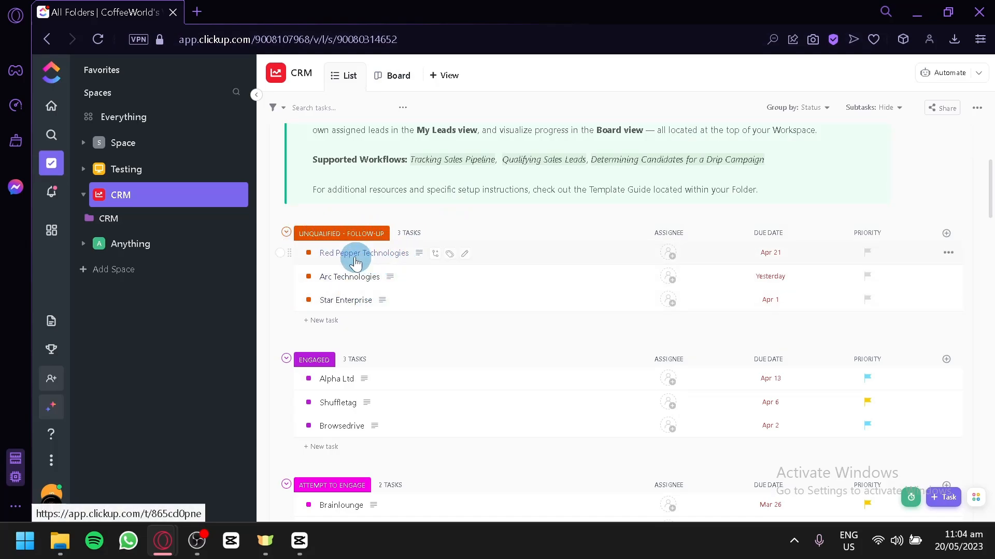
{"action": "left_click", "coordinate": [344, 254]}
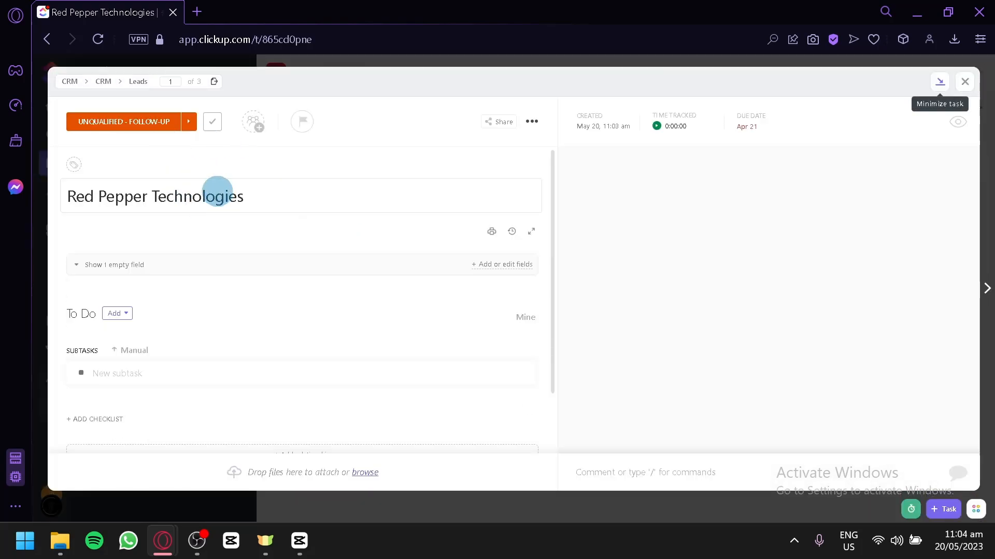
{"action": "left_click_drag", "start_coordinate": [268, 195], "coordinate": [48, 169]}
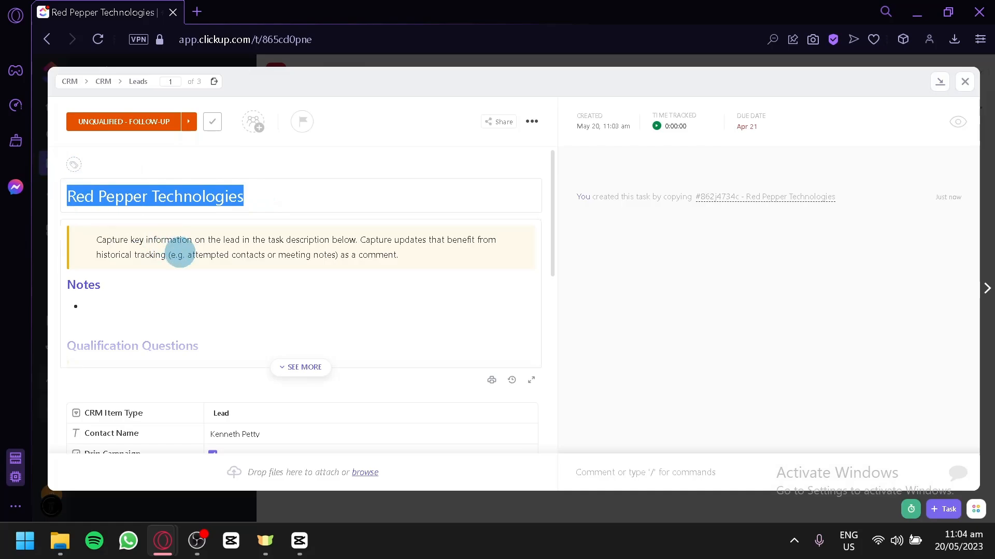
{"action": "scroll", "coordinate": [255, 304], "scroll_direction": "down", "scroll_amount": 4}
{"action": "scroll", "coordinate": [281, 233], "scroll_direction": "up", "scroll_amount": 2}
{"action": "scroll", "coordinate": [282, 310], "scroll_direction": "down", "scroll_amount": 2}
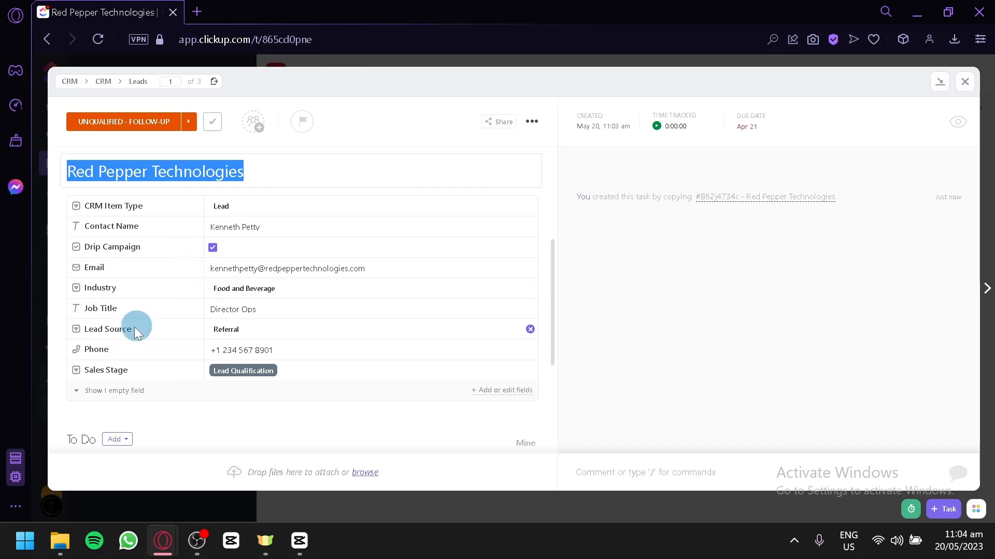
{"action": "scroll", "coordinate": [368, 359], "scroll_direction": "down", "scroll_amount": 4}
{"action": "scroll", "coordinate": [362, 393], "scroll_direction": "up", "scroll_amount": 2}
{"action": "scroll", "coordinate": [362, 394], "scroll_direction": "down", "scroll_amount": 2}
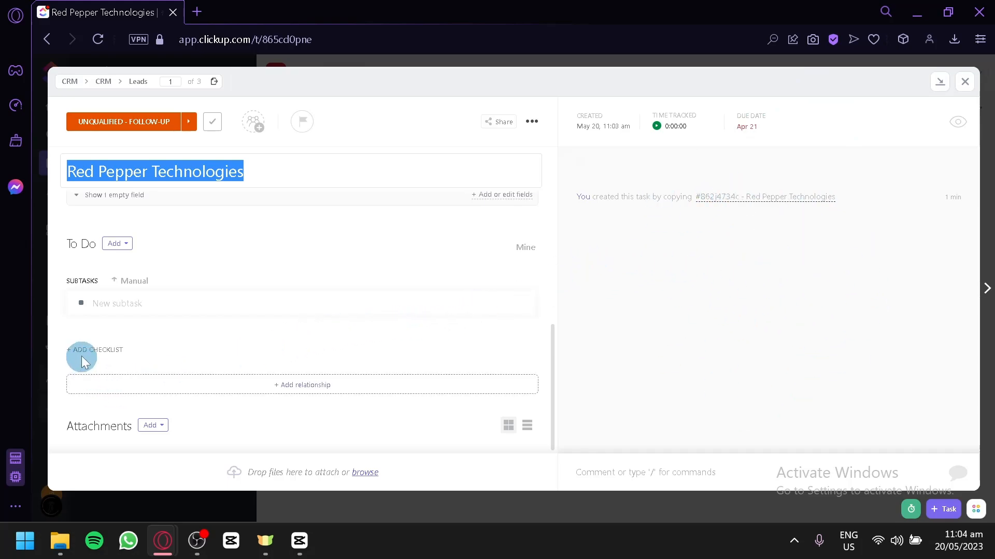
{"action": "left_click", "coordinate": [350, 501]}
- Assign the Alpha Ltd lead in the Engaged group to yourself
{"action": "scroll", "coordinate": [389, 268], "scroll_direction": "down", "scroll_amount": 4}
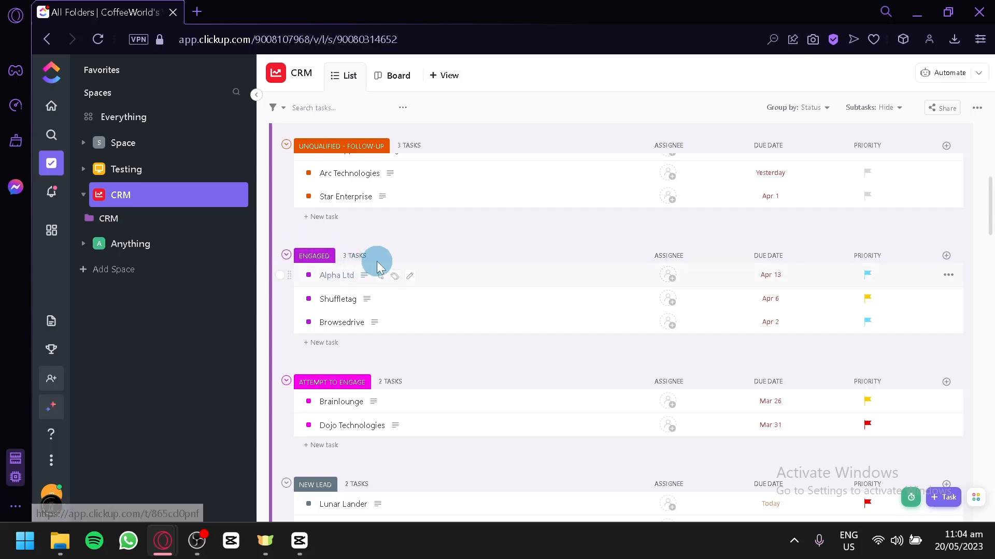
{"action": "left_click", "coordinate": [672, 283]}
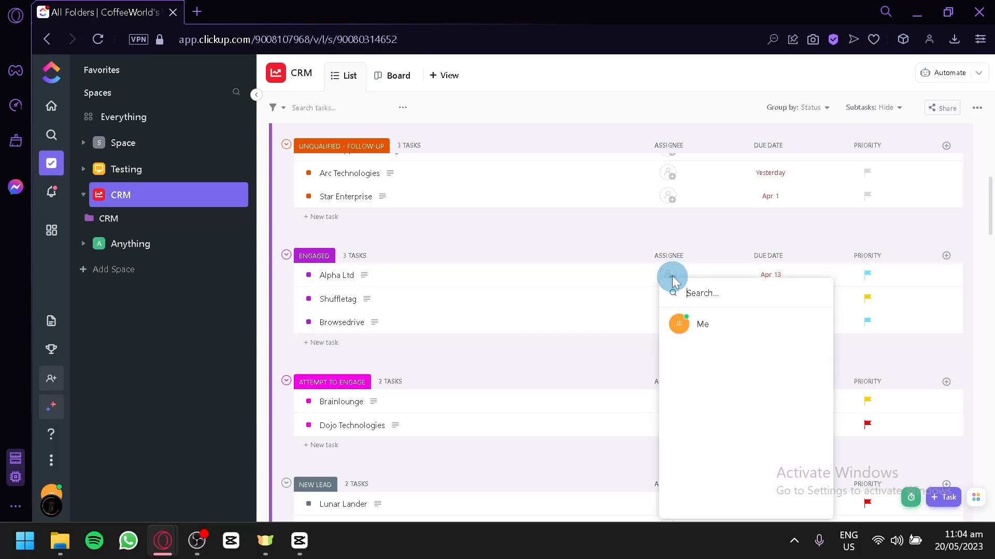
{"action": "left_click", "coordinate": [700, 324]}
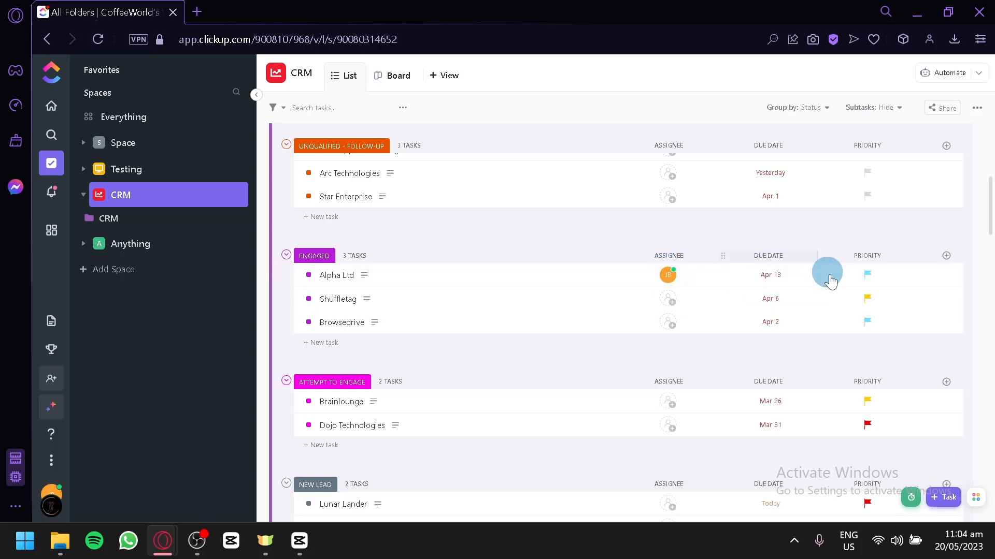
- Review Alpha Ltd's priority options and the field types available for a new column, leaving both unchanged
{"action": "left_click", "coordinate": [863, 283]}
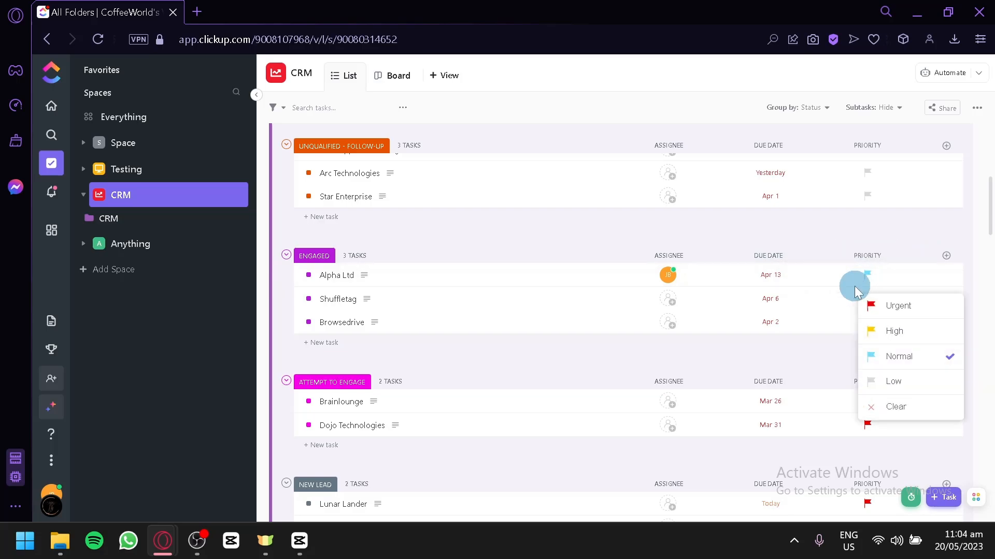
{"action": "left_click", "coordinate": [946, 257]}
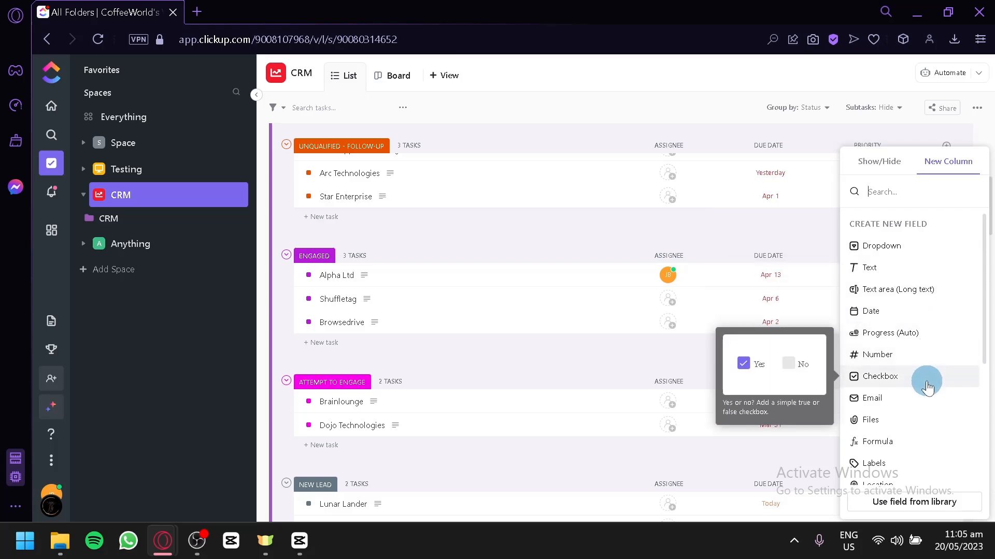
{"action": "scroll", "coordinate": [921, 436], "scroll_direction": "down", "scroll_amount": 4}
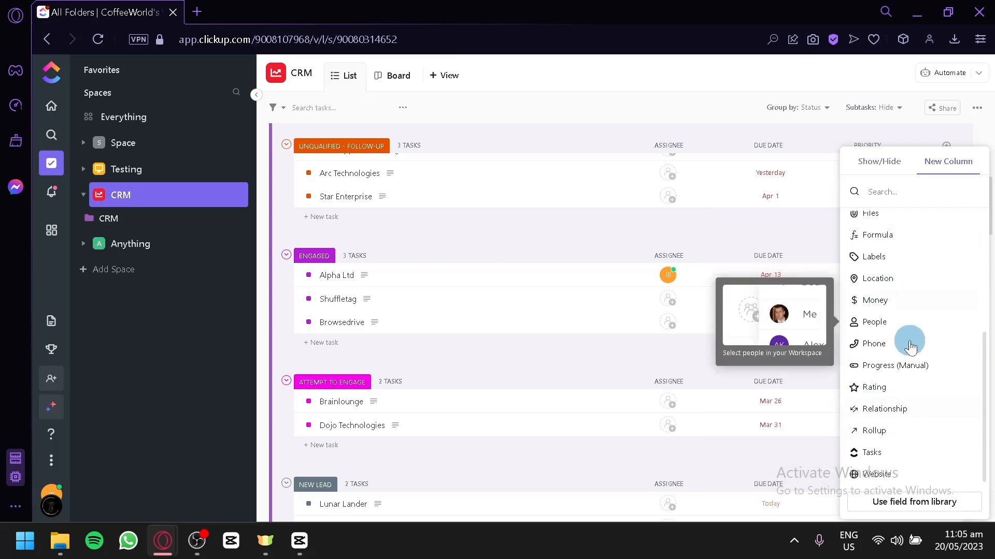
{"action": "left_click", "coordinate": [736, 229]}
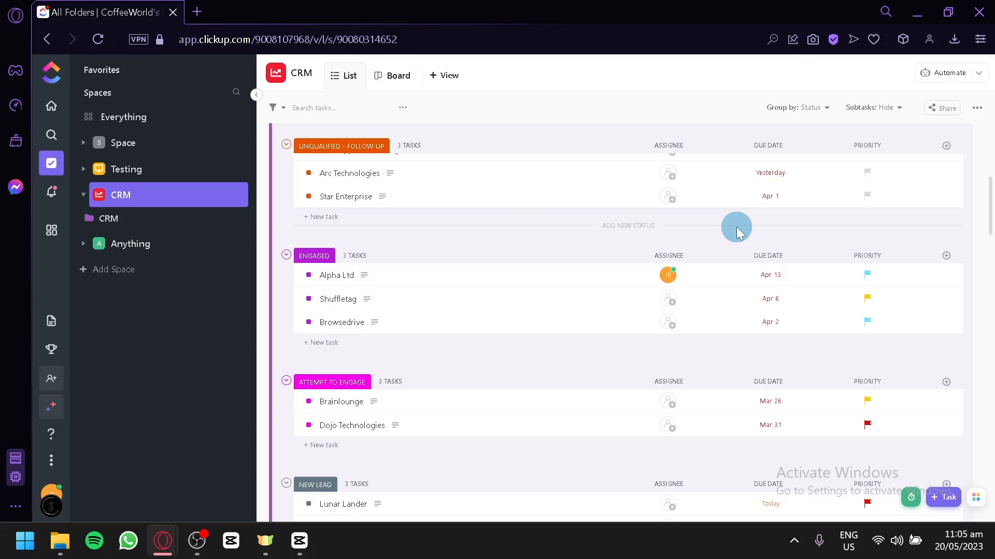
- Examine the remaining lead statuses and the Deals list with its description, status groups and tasks
{"action": "scroll", "coordinate": [407, 265], "scroll_direction": "down", "scroll_amount": 2}
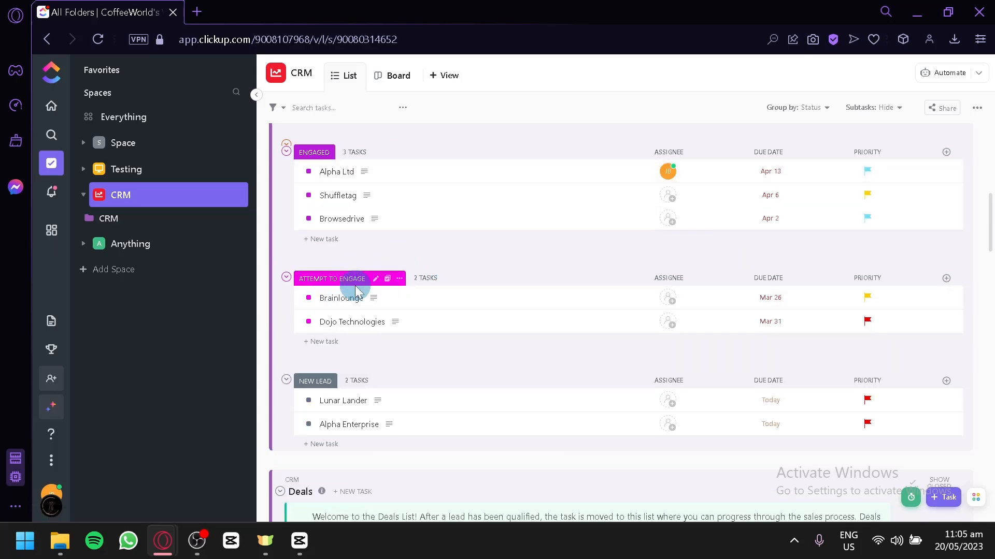
{"action": "scroll", "coordinate": [356, 290], "scroll_direction": "down", "scroll_amount": 5}
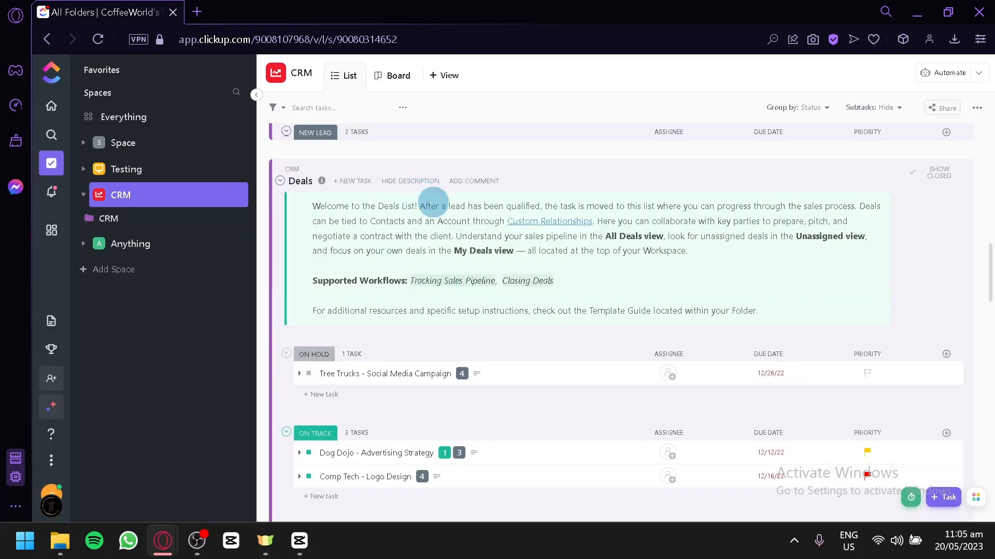
{"action": "scroll", "coordinate": [388, 244], "scroll_direction": "down", "scroll_amount": 2}
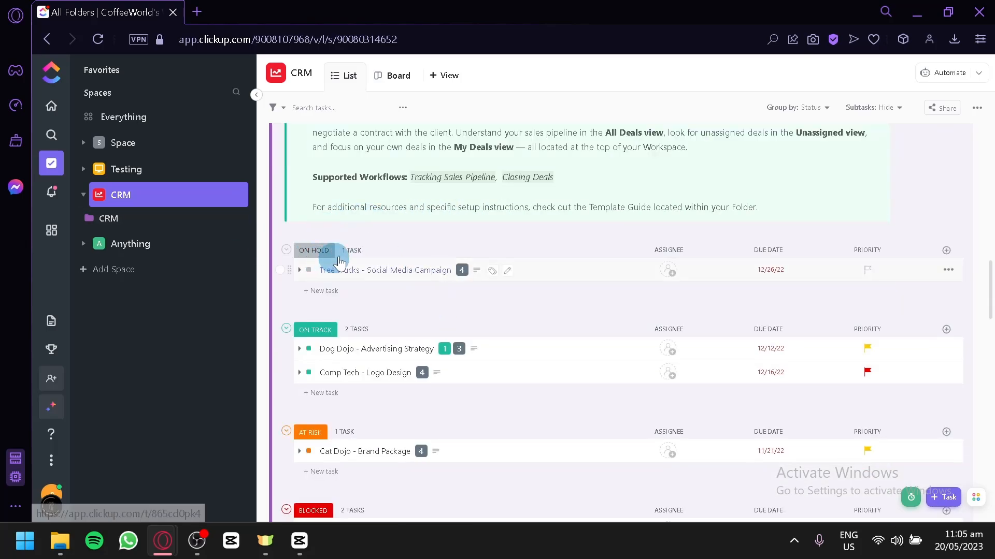
{"action": "scroll", "coordinate": [357, 313], "scroll_direction": "down", "scroll_amount": 2}
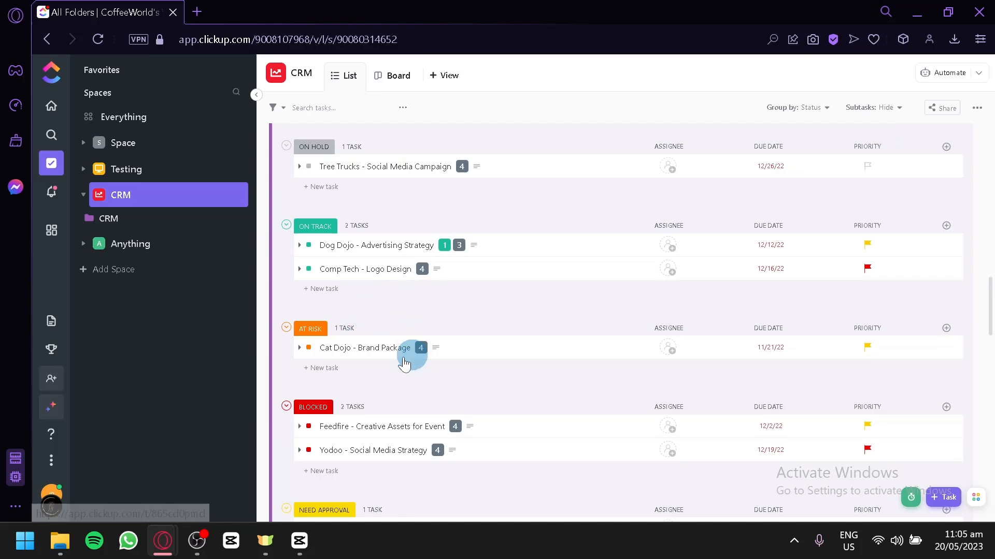
{"action": "scroll", "coordinate": [378, 339], "scroll_direction": "down", "scroll_amount": 2}
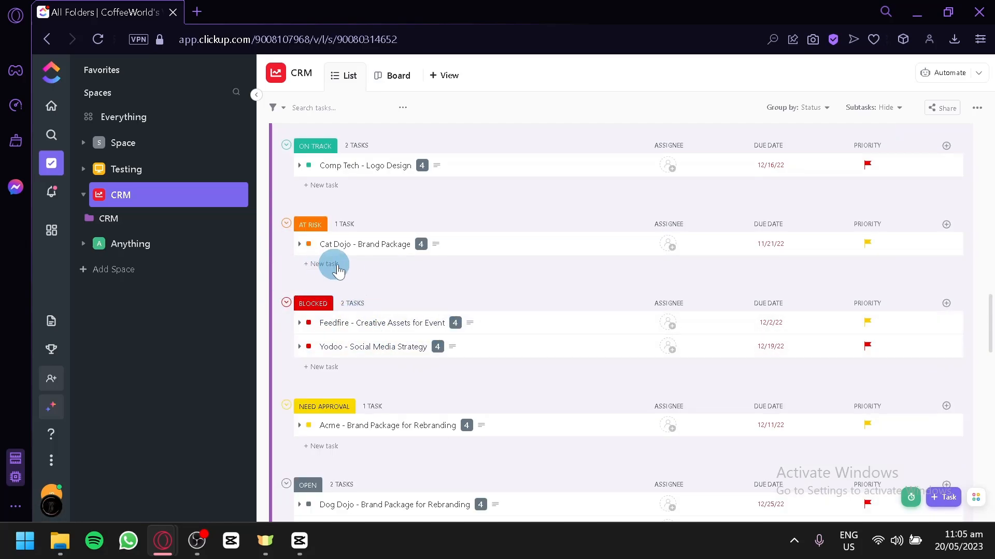
{"action": "scroll", "coordinate": [352, 270], "scroll_direction": "down", "scroll_amount": 2}
{"action": "scroll", "coordinate": [374, 336], "scroll_direction": "down", "scroll_amount": 2}
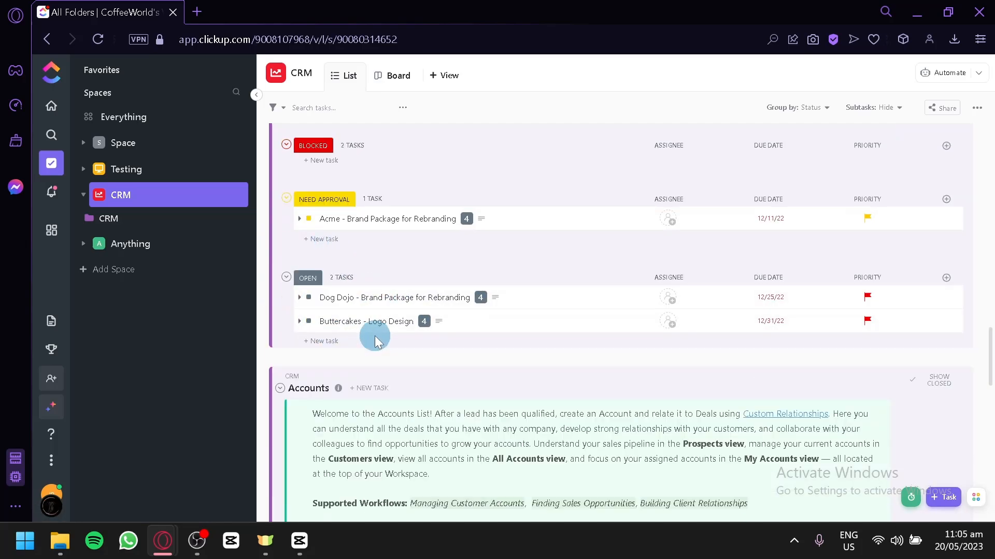
- Examine the Accounts and Contacts lists with their descriptions and tasks, and skim the whole CRM Space once more
{"action": "scroll", "coordinate": [351, 278], "scroll_direction": "down", "scroll_amount": 8}
{"action": "scroll", "coordinate": [444, 189], "scroll_direction": "up", "scroll_amount": 4}
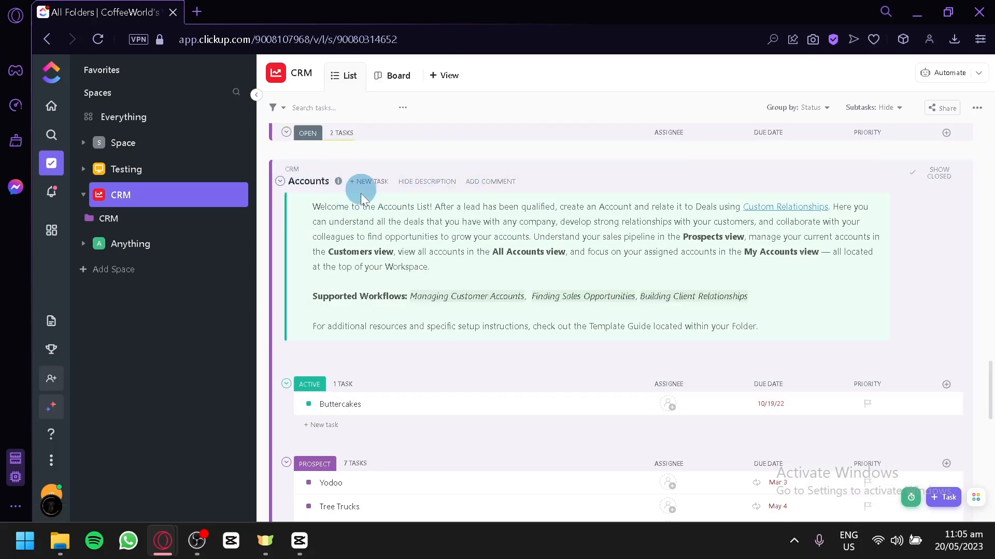
{"action": "scroll", "coordinate": [432, 289], "scroll_direction": "down", "scroll_amount": 2}
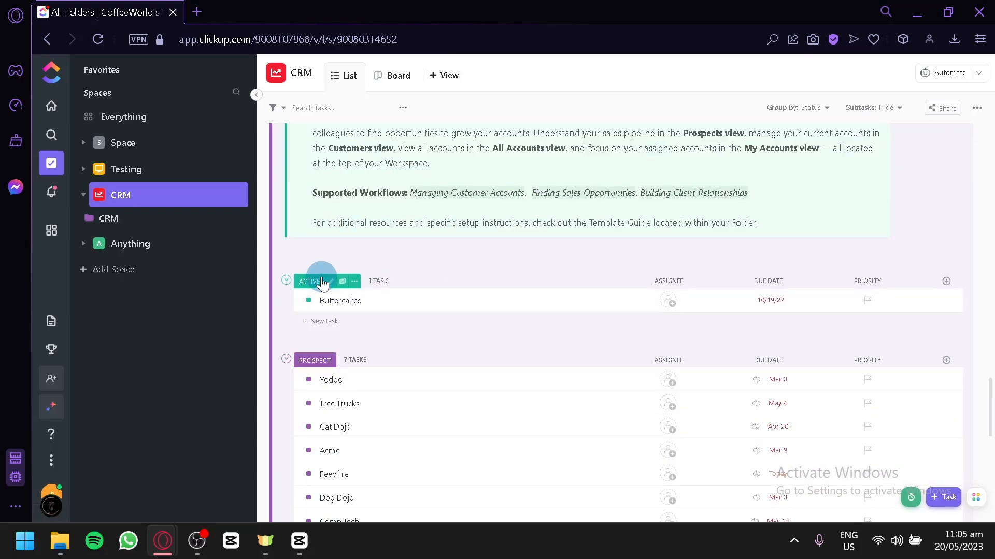
{"action": "scroll", "coordinate": [326, 301], "scroll_direction": "down", "scroll_amount": 2}
{"action": "scroll", "coordinate": [326, 250], "scroll_direction": "down", "scroll_amount": 6}
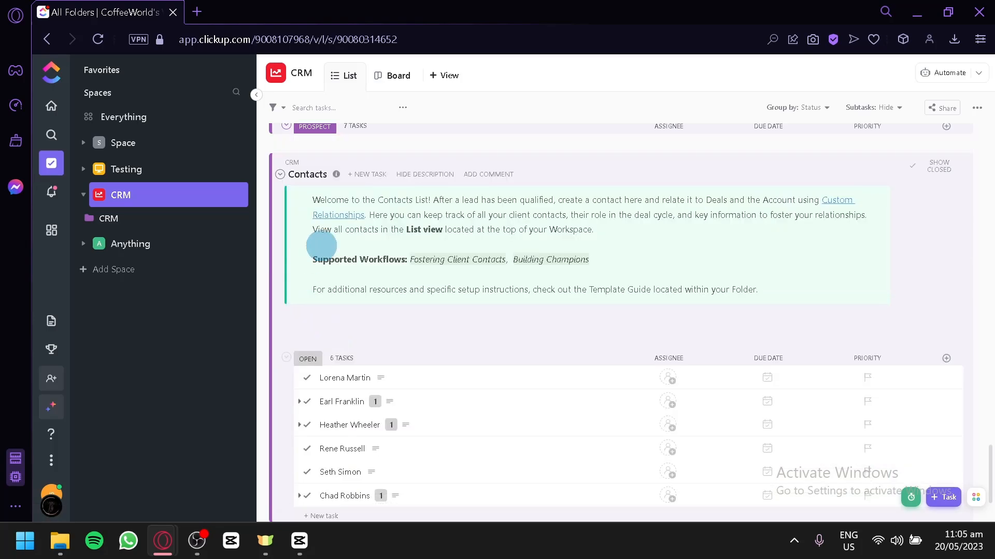
{"action": "scroll", "coordinate": [400, 233], "scroll_direction": "down", "scroll_amount": 2}
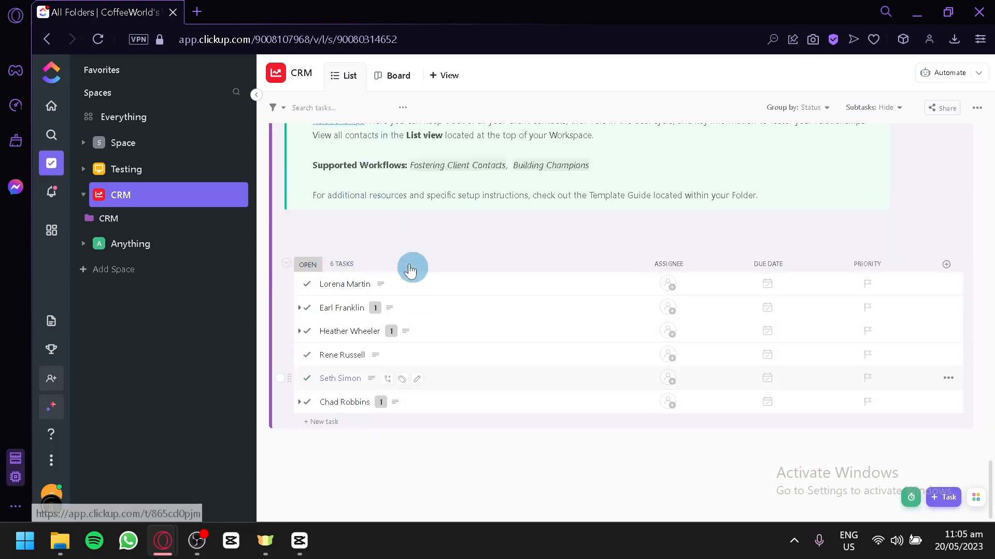
{"action": "scroll", "coordinate": [484, 429], "scroll_direction": "up", "scroll_amount": 15}
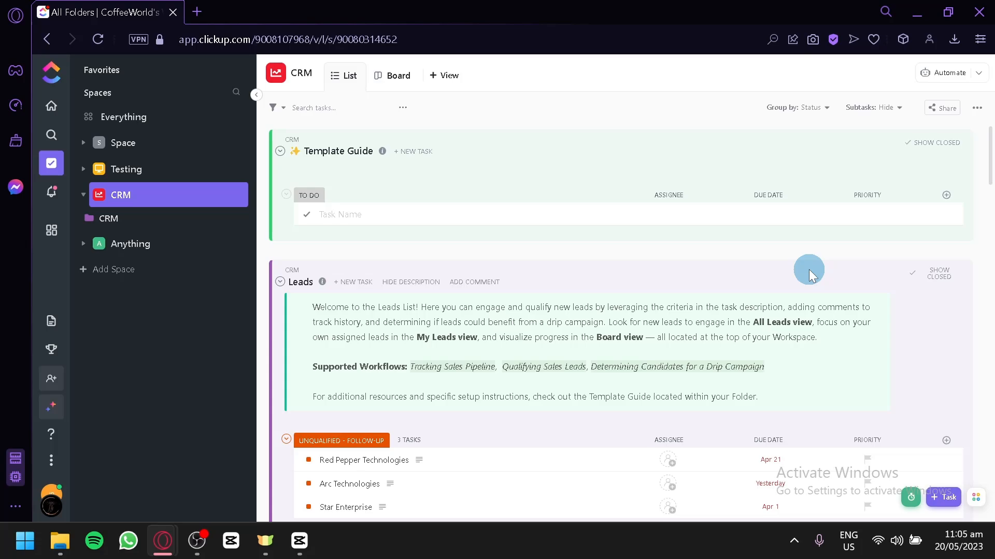
{"action": "scroll", "coordinate": [791, 279], "scroll_direction": "down", "scroll_amount": 15}
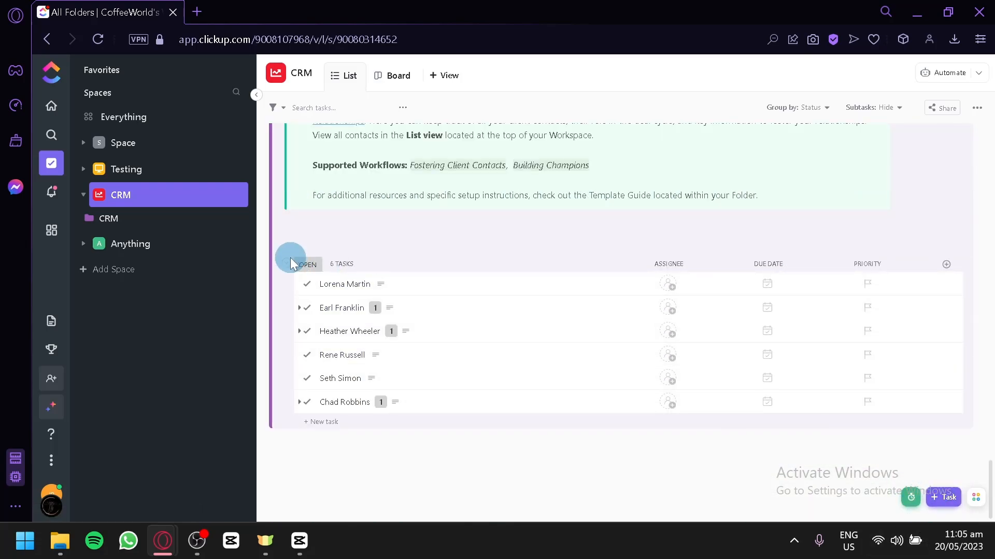
- Open the CRM folder inside the CRM Space and look through its Welcome page
{"action": "scroll", "coordinate": [384, 156], "scroll_direction": "up", "scroll_amount": 8}
{"action": "scroll", "coordinate": [400, 300], "scroll_direction": "up", "scroll_amount": 10}
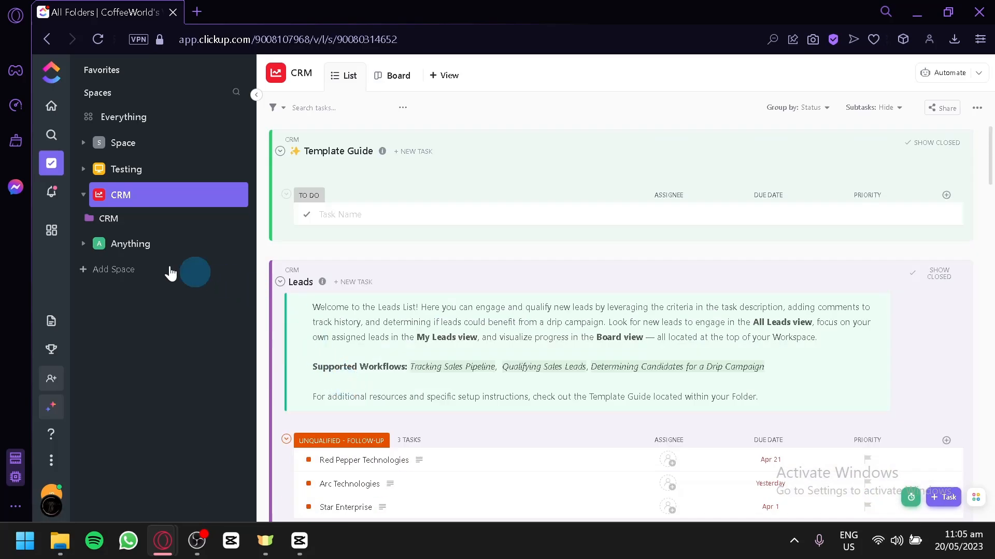
{"action": "left_click", "coordinate": [84, 197]}
{"action": "left_click", "coordinate": [86, 200]}
{"action": "left_click", "coordinate": [102, 217]}
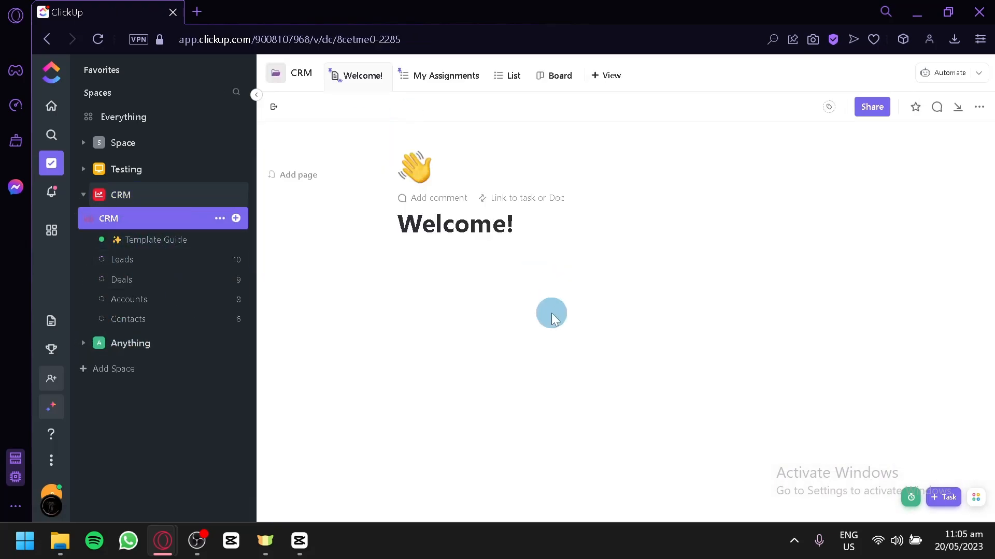
{"action": "scroll", "coordinate": [565, 293], "scroll_direction": "down", "scroll_amount": 8}
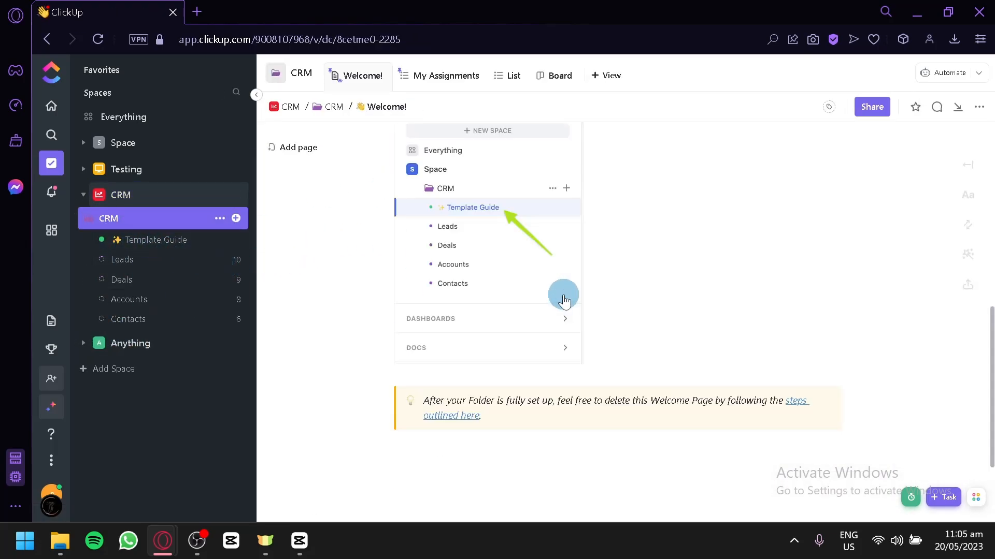
{"action": "scroll", "coordinate": [557, 289], "scroll_direction": "up", "scroll_amount": 6}
- Open the Leads list in the CRM folder and examine its status groups and lead columns
{"action": "left_click", "coordinate": [151, 264]}
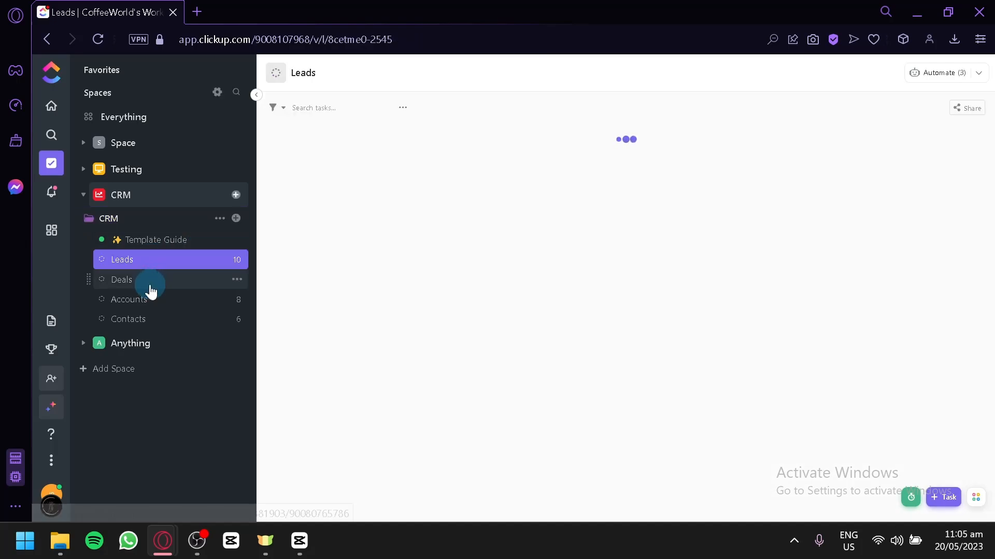
{"action": "left_click", "coordinate": [531, 228]}
{"action": "scroll", "coordinate": [413, 297], "scroll_direction": "down", "scroll_amount": 5}
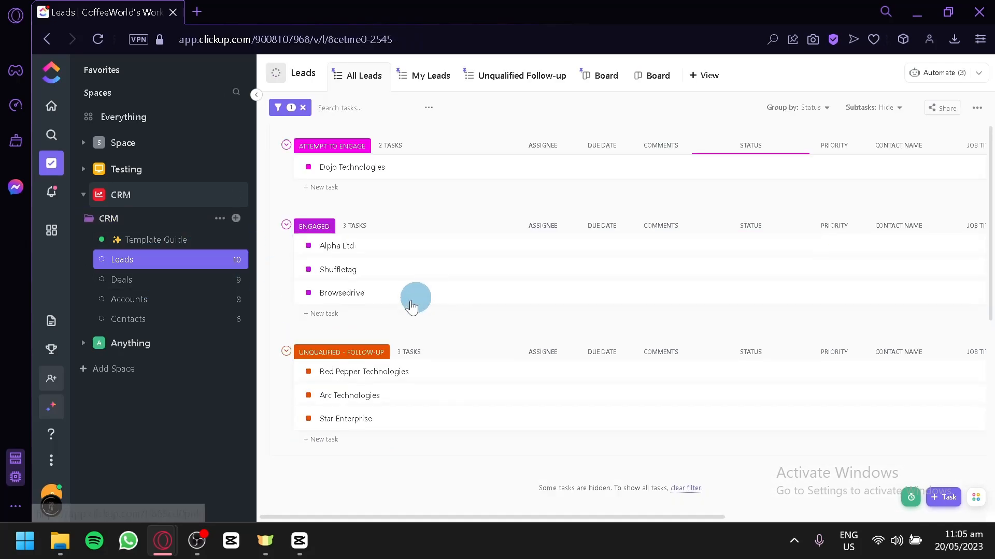
{"action": "left_click", "coordinate": [121, 269]}
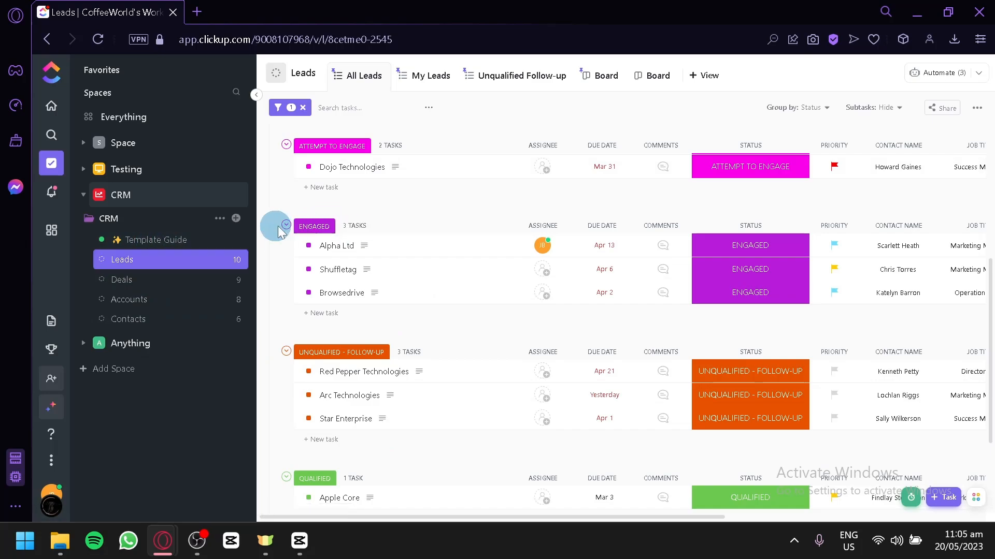
- Create a new list named "WHatver" in the CRM folder
{"action": "left_click", "coordinate": [235, 218]}
{"action": "left_click", "coordinate": [256, 248]}
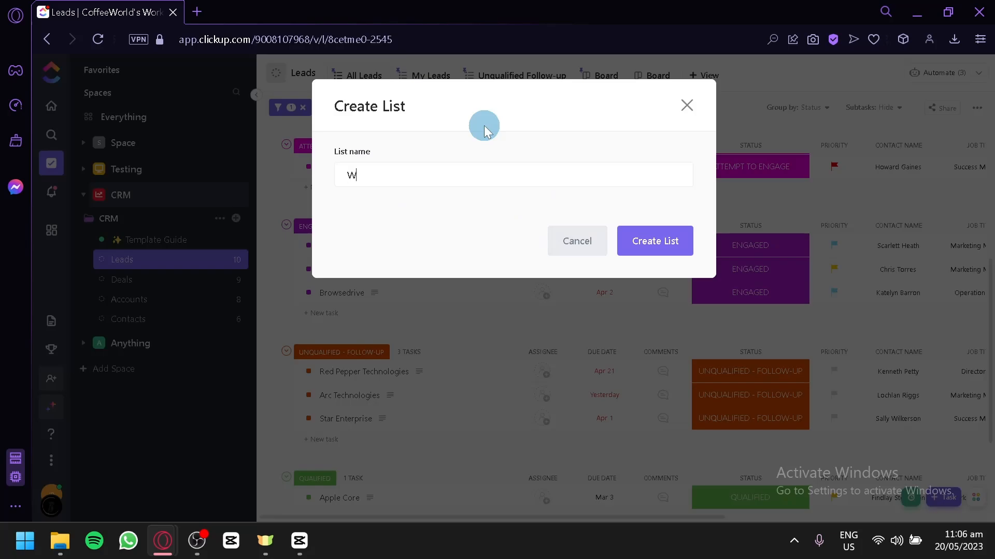
{"action": "type", "text": "WHatver"}
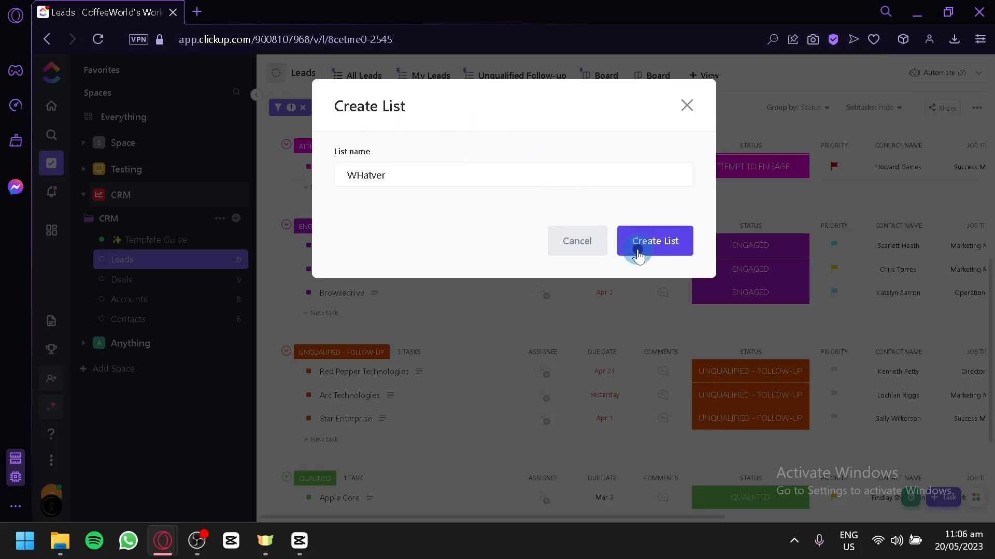
{"action": "left_click", "coordinate": [639, 249]}
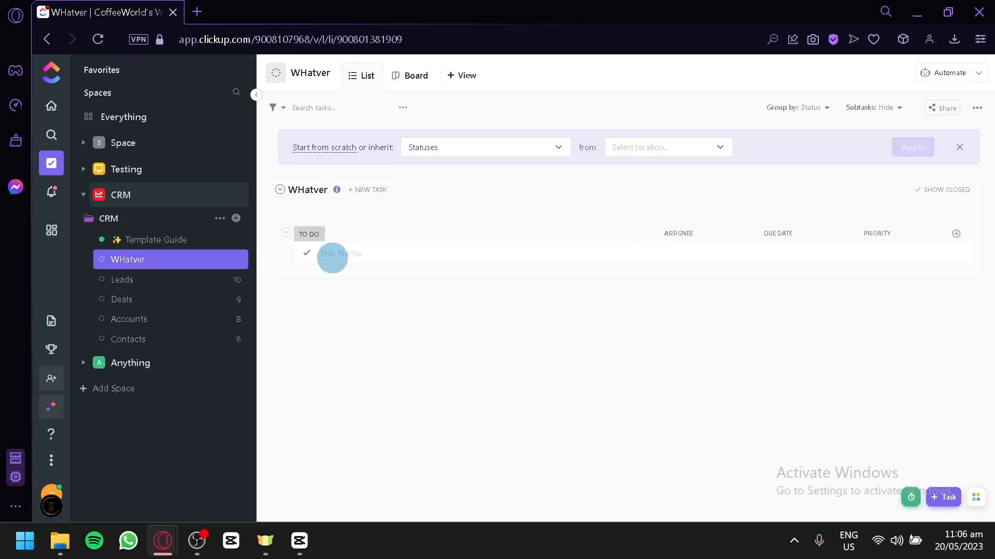
- Return to the CRM Space overview and examine the WHatver list alongside the Leads list and its status groups
{"action": "left_click", "coordinate": [121, 197]}
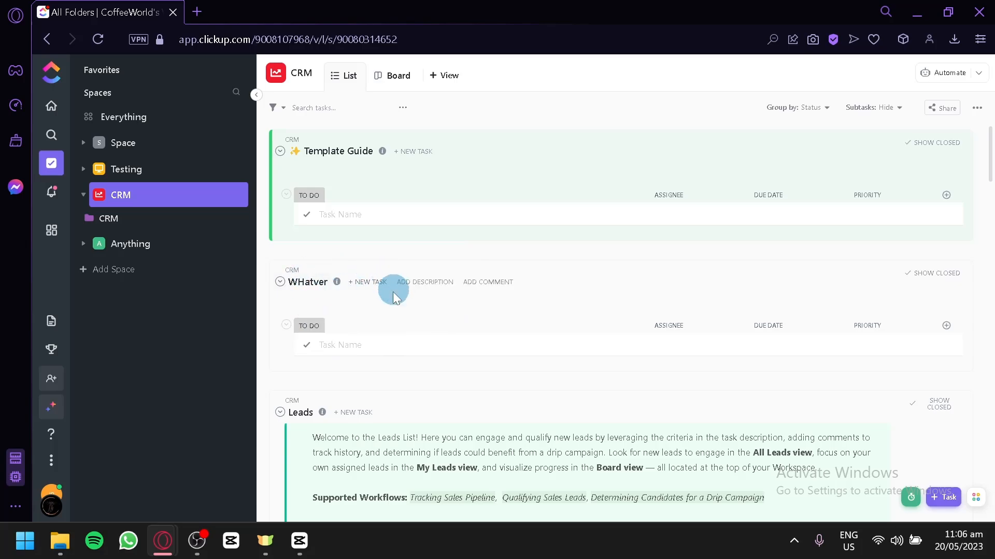
{"action": "scroll", "coordinate": [384, 293], "scroll_direction": "down", "scroll_amount": 5}
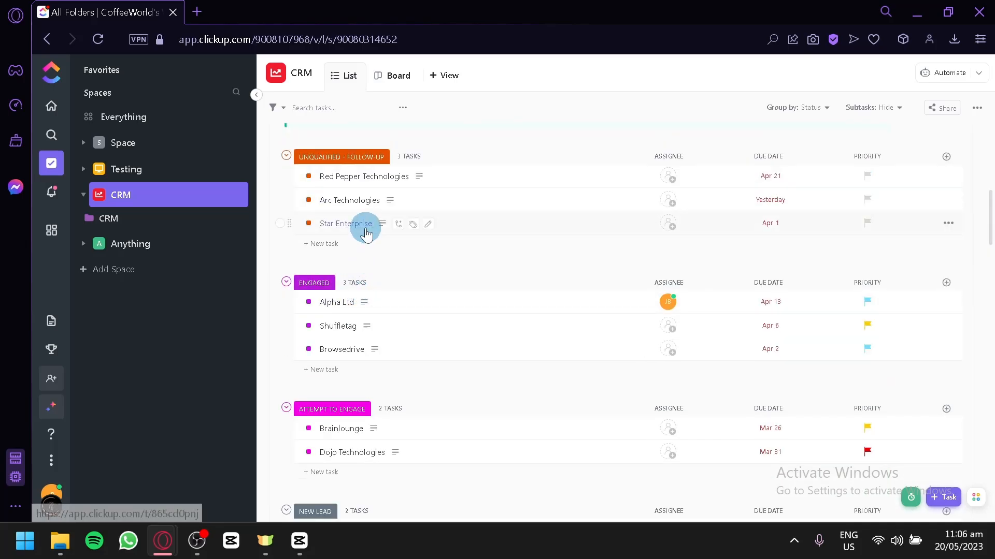
{"action": "scroll", "coordinate": [344, 282], "scroll_direction": "down", "scroll_amount": 3}
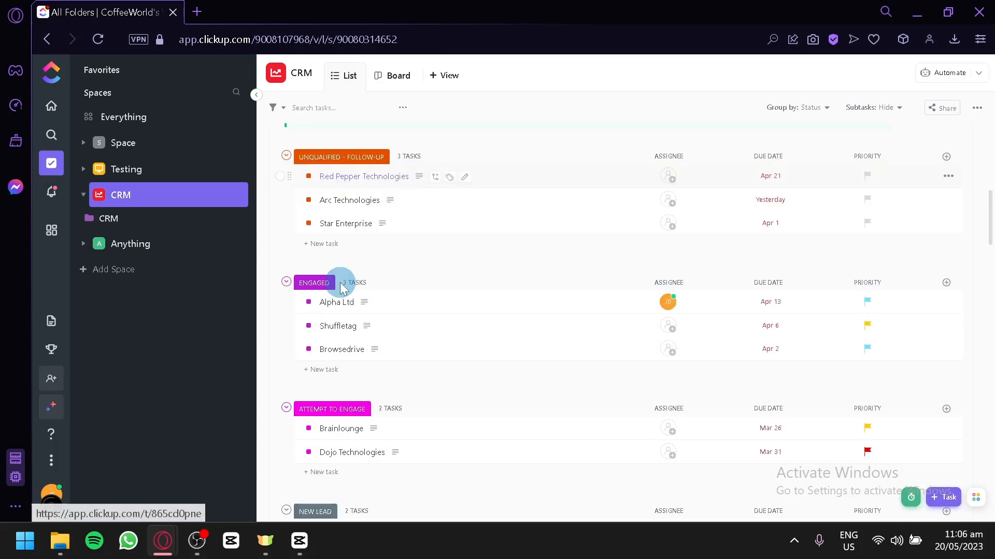
{"action": "scroll", "coordinate": [456, 336], "scroll_direction": "up", "scroll_amount": 8}
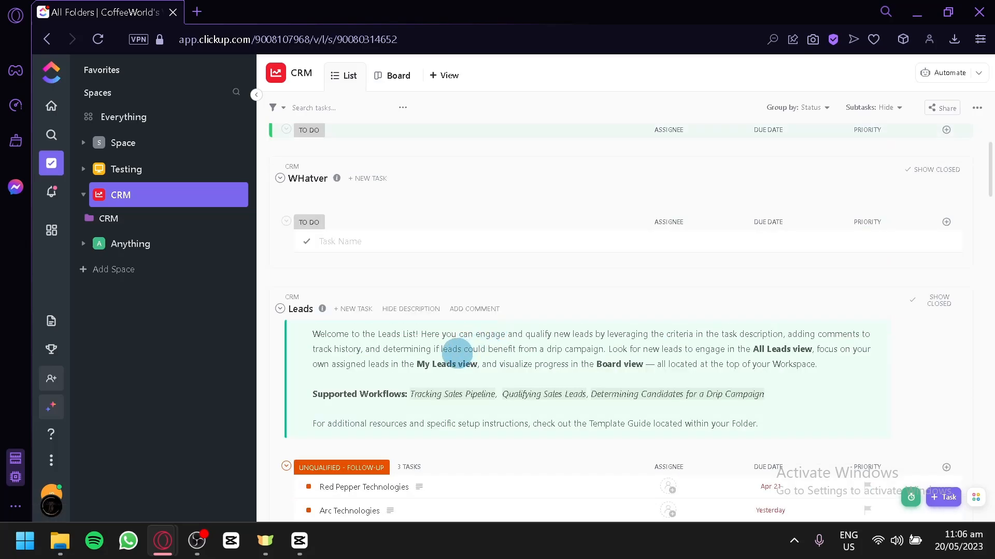